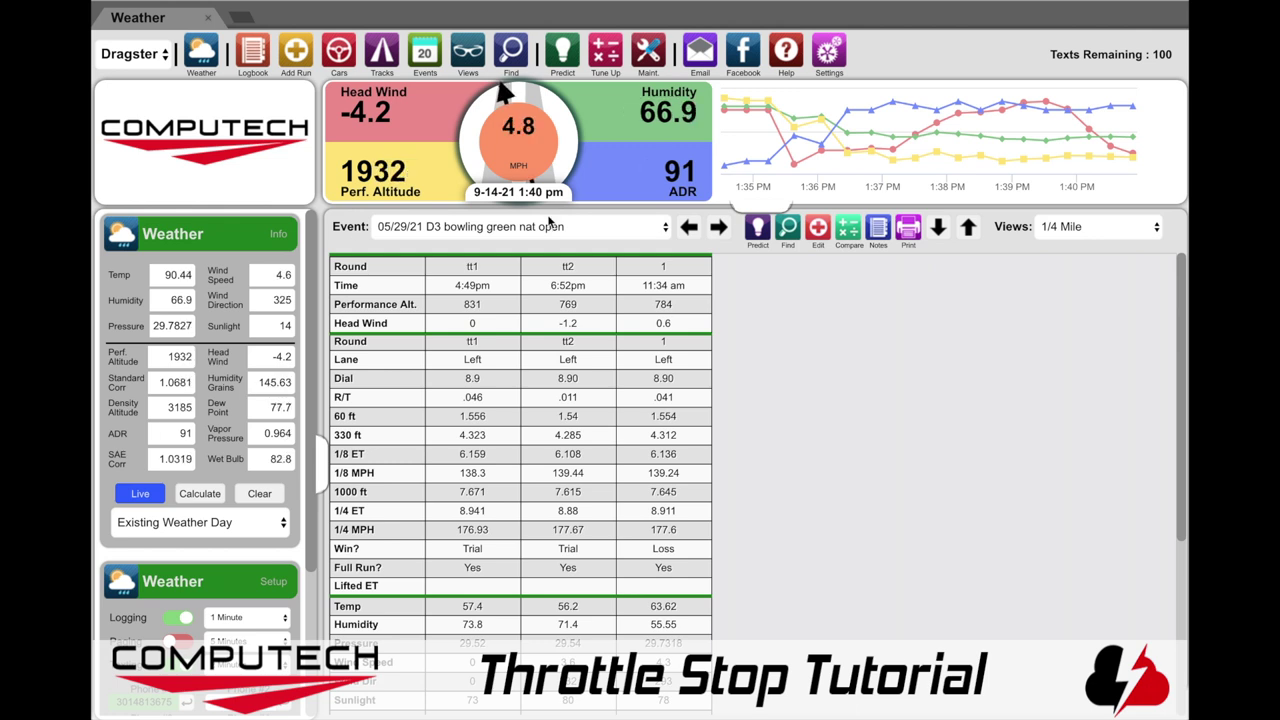
After checking the program settings, select the 1/4 Mile view for editing in Views
left_click(829, 55)
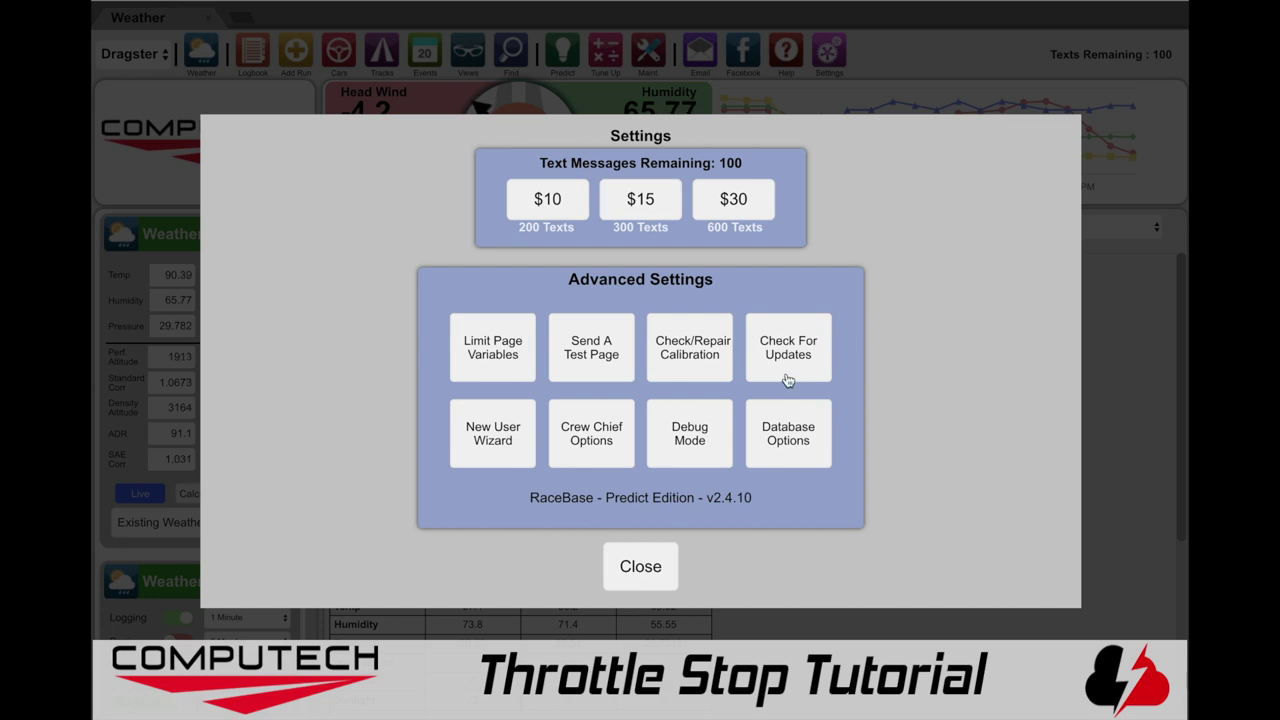
left_click(641, 567)
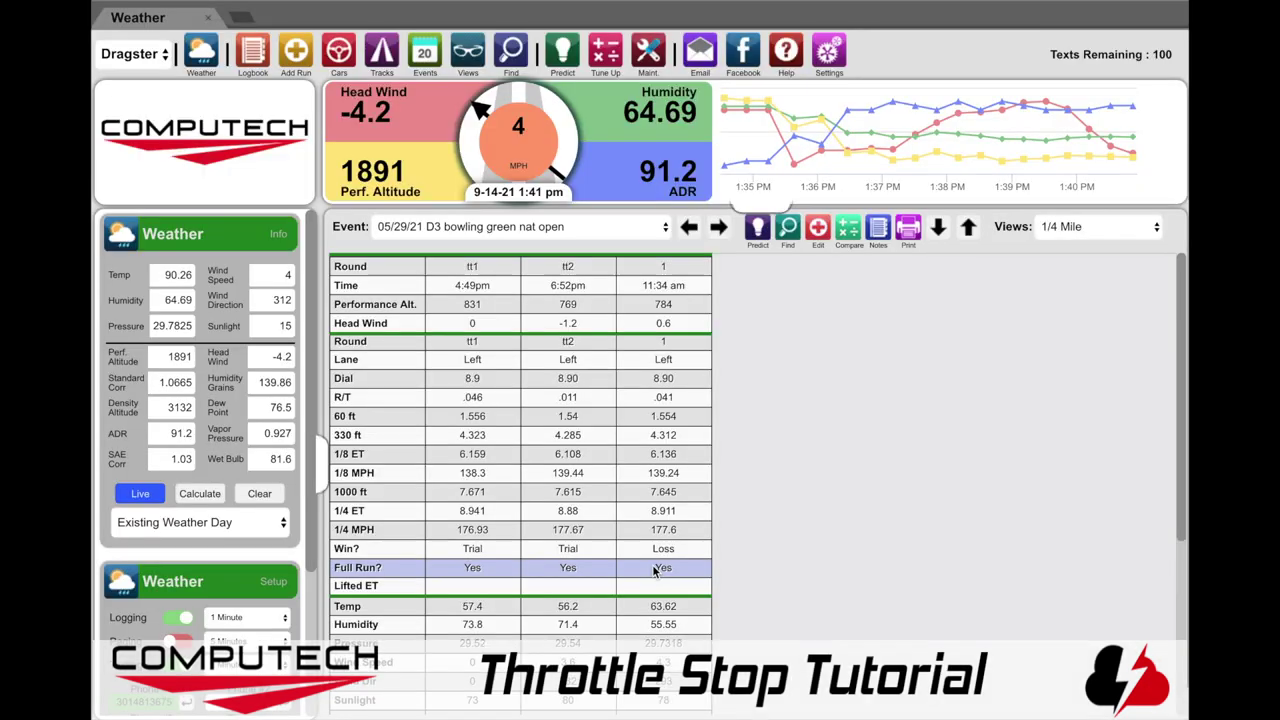
left_click(468, 60)
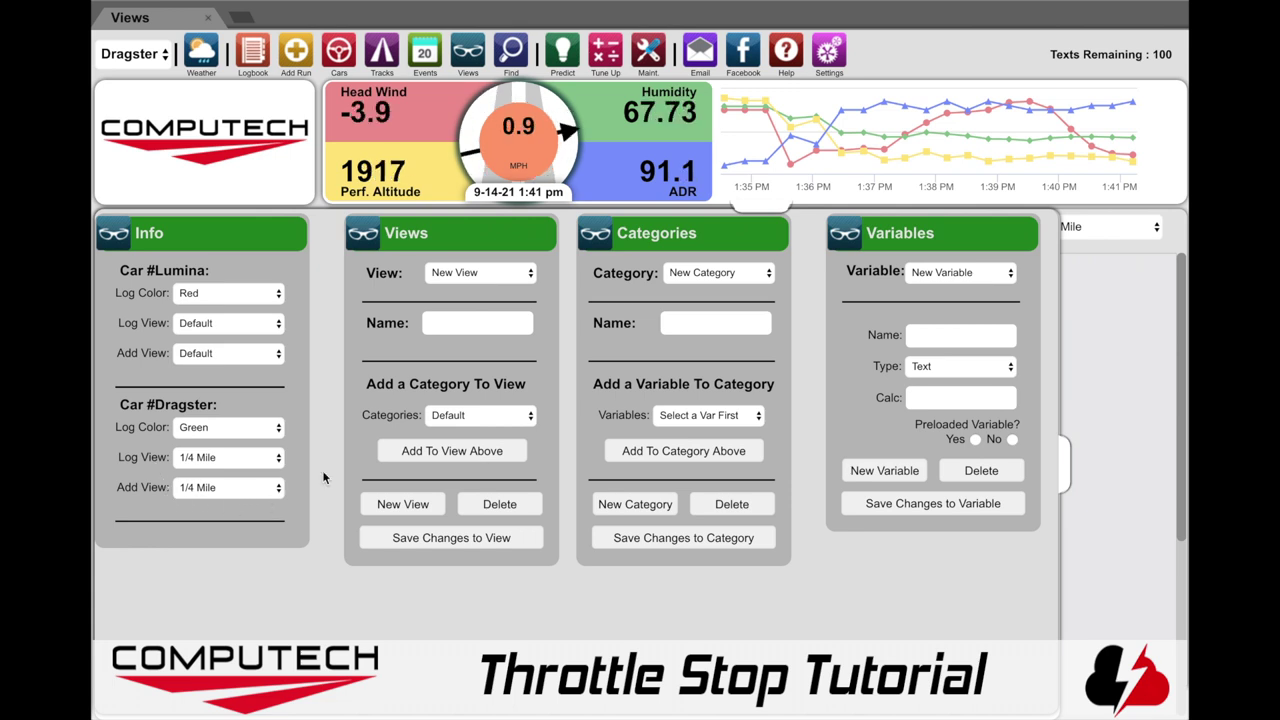
left_click(476, 273)
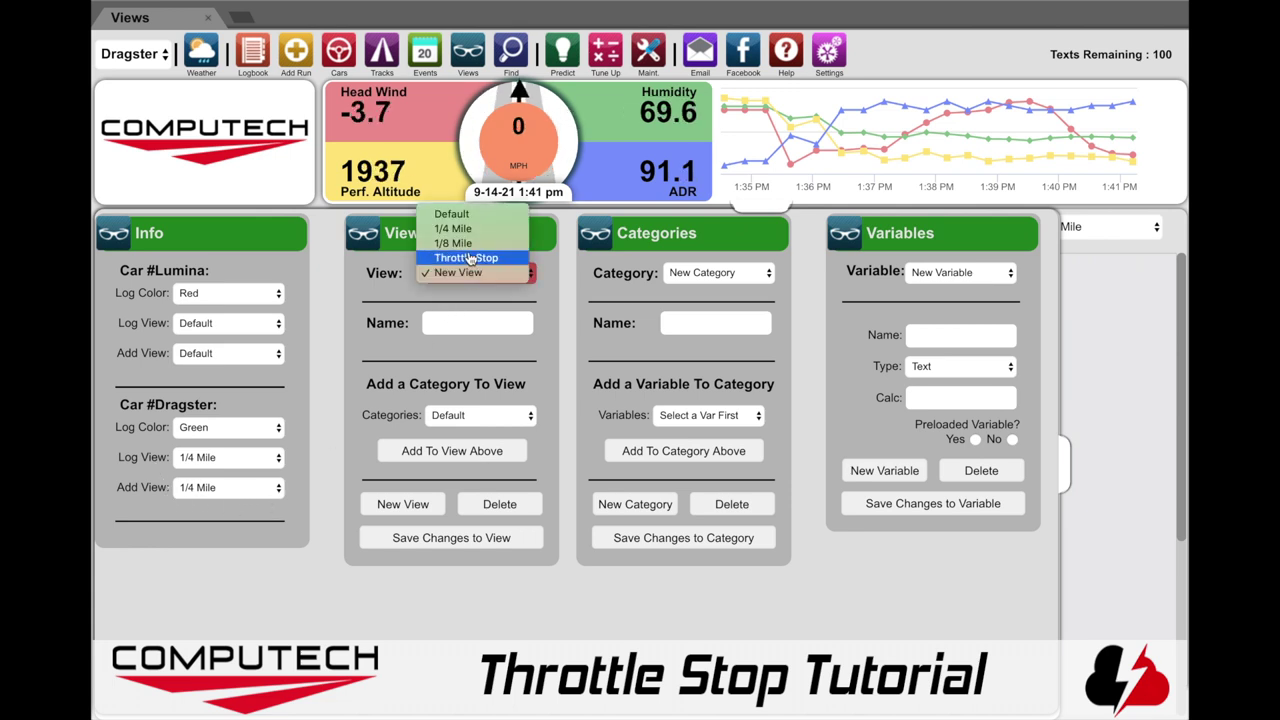
left_click(460, 229)
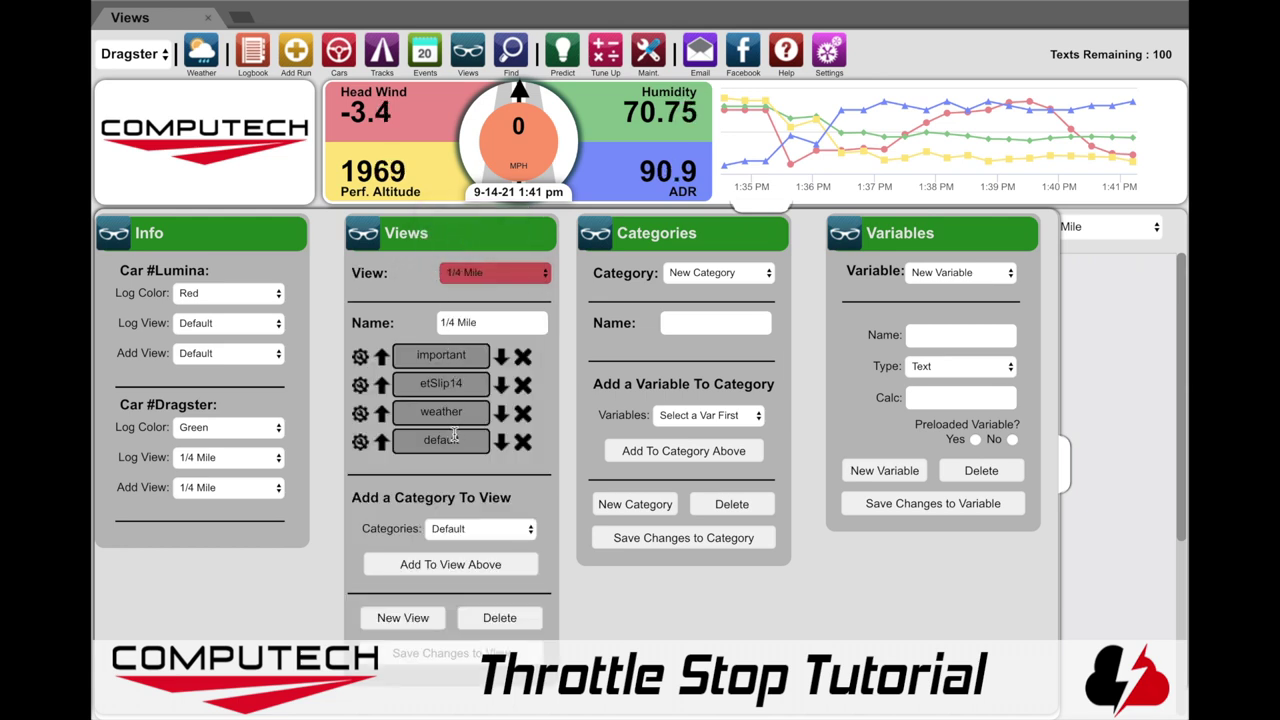
Add the Throttle Stop category, move it up to third place, and save the view
left_click(478, 529)
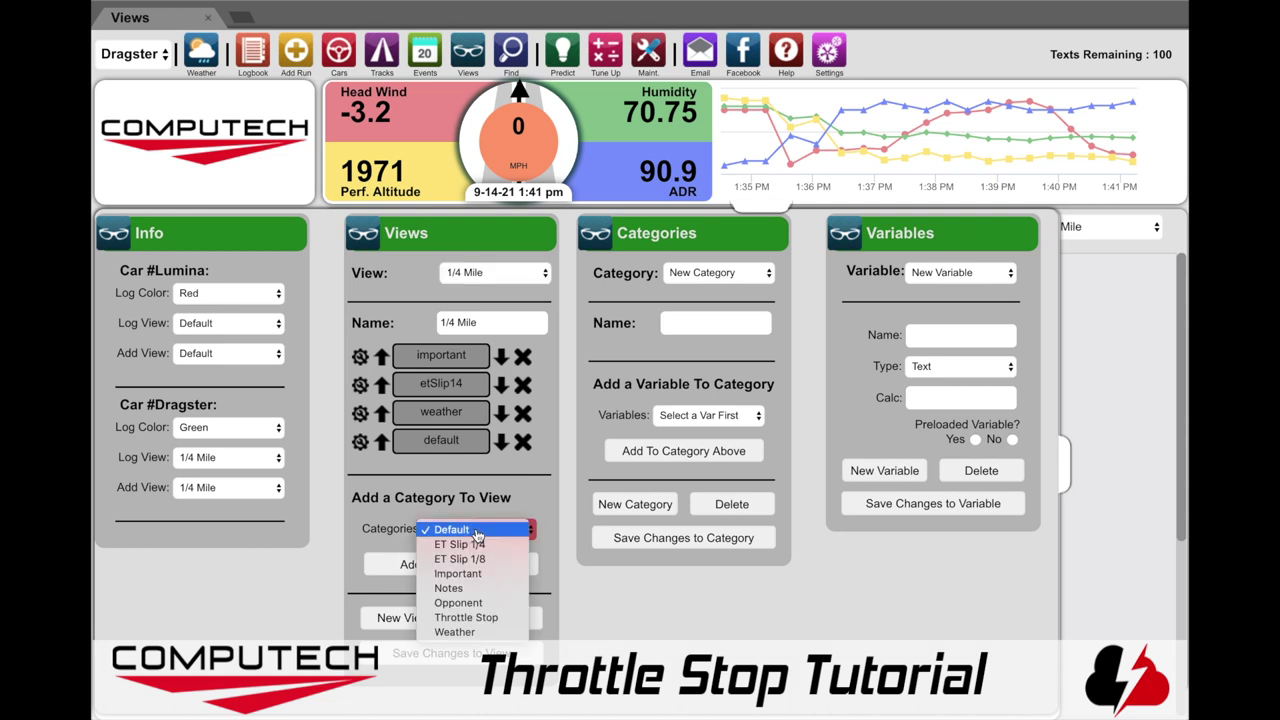
left_click(468, 617)
left_click(452, 570)
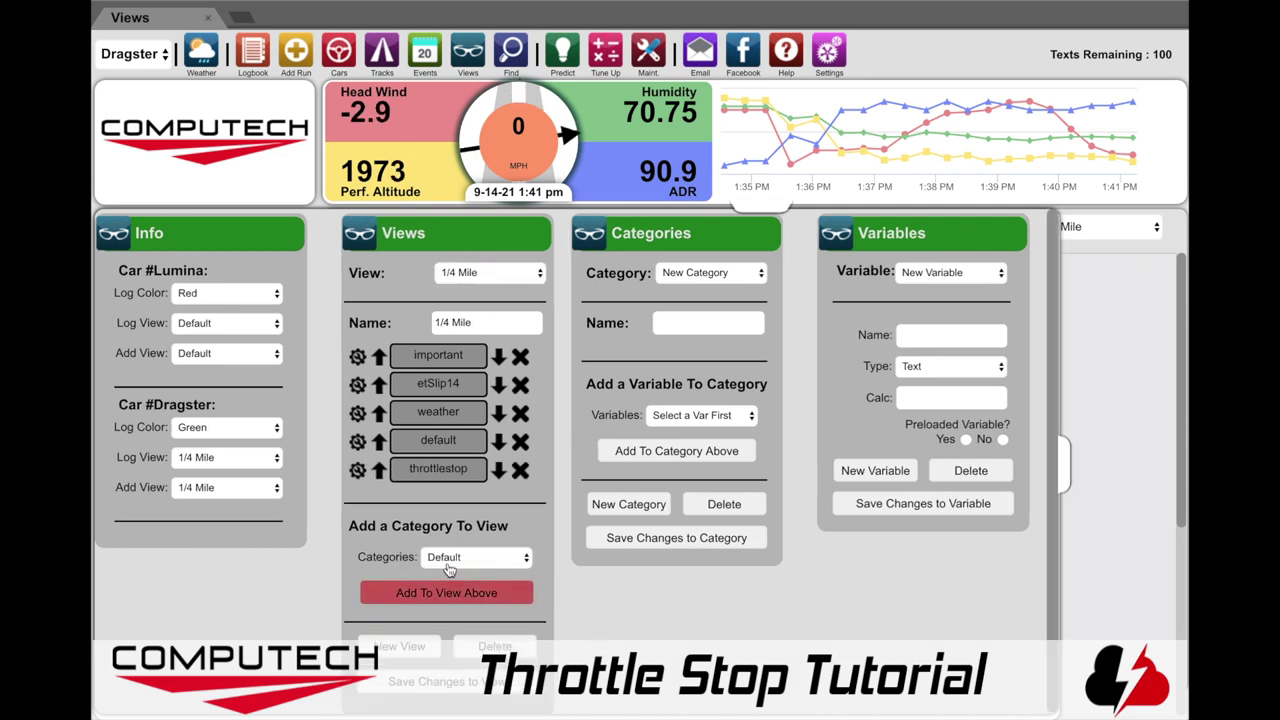
left_click(379, 470)
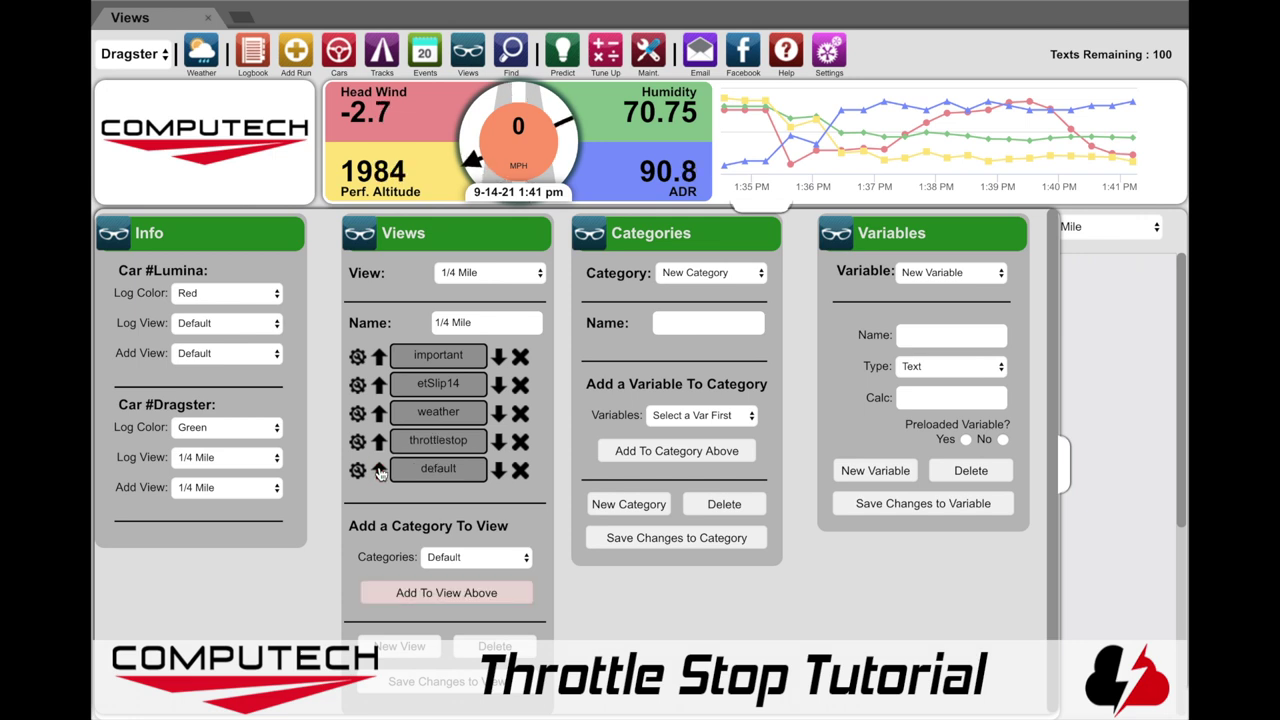
left_click(380, 443)
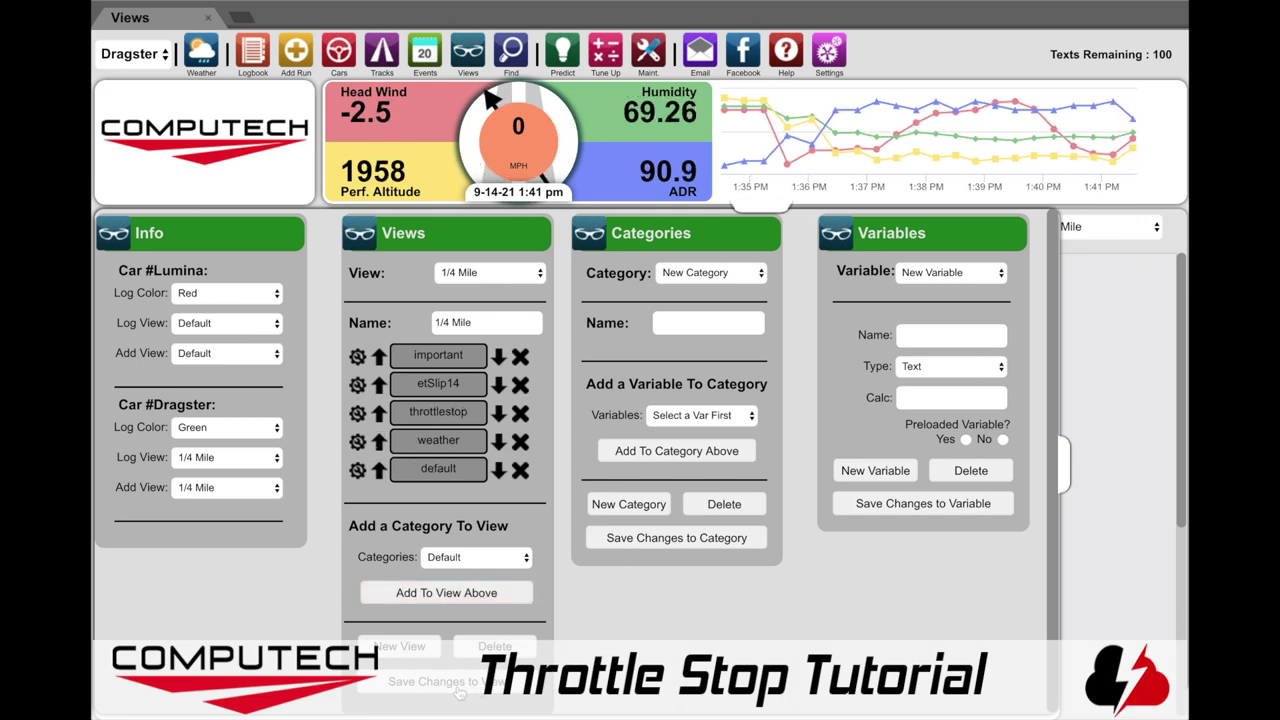
left_click(463, 690)
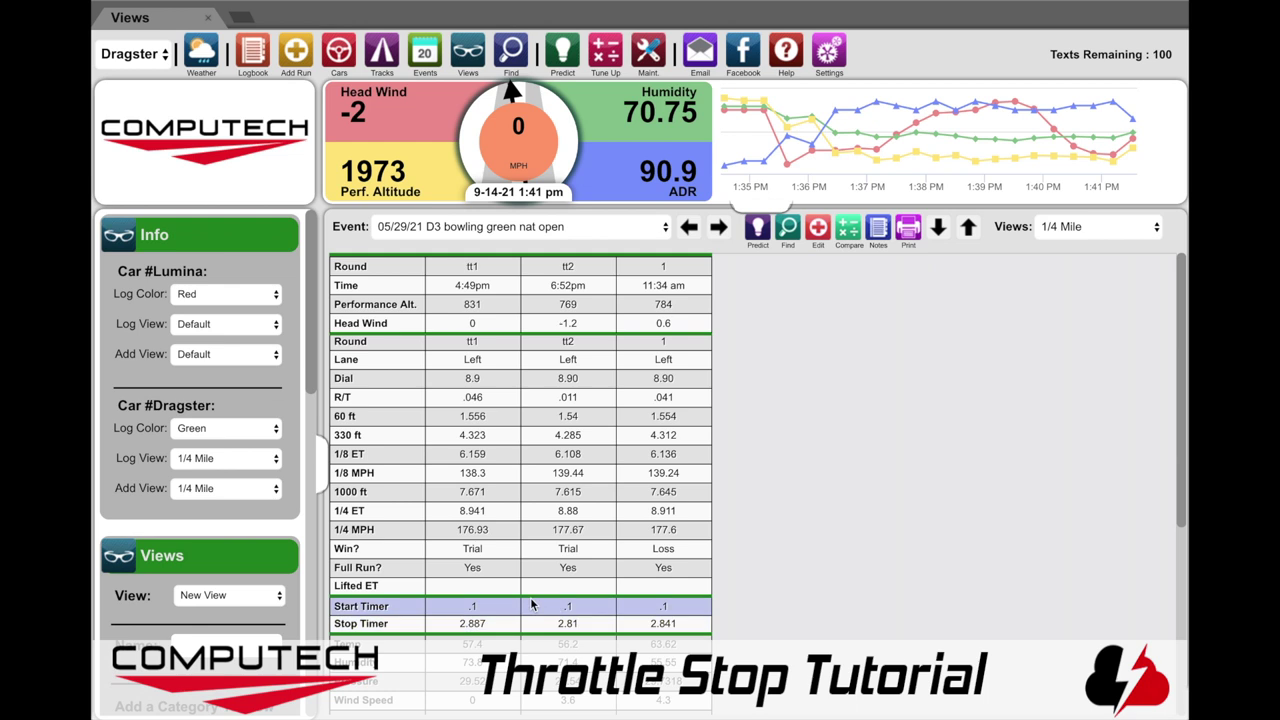
Open Add Run, then the Dragster's Predict screen with its Prediction Report Card slid out
left_click(295, 52)
scroll(171, 625, "down", 1)
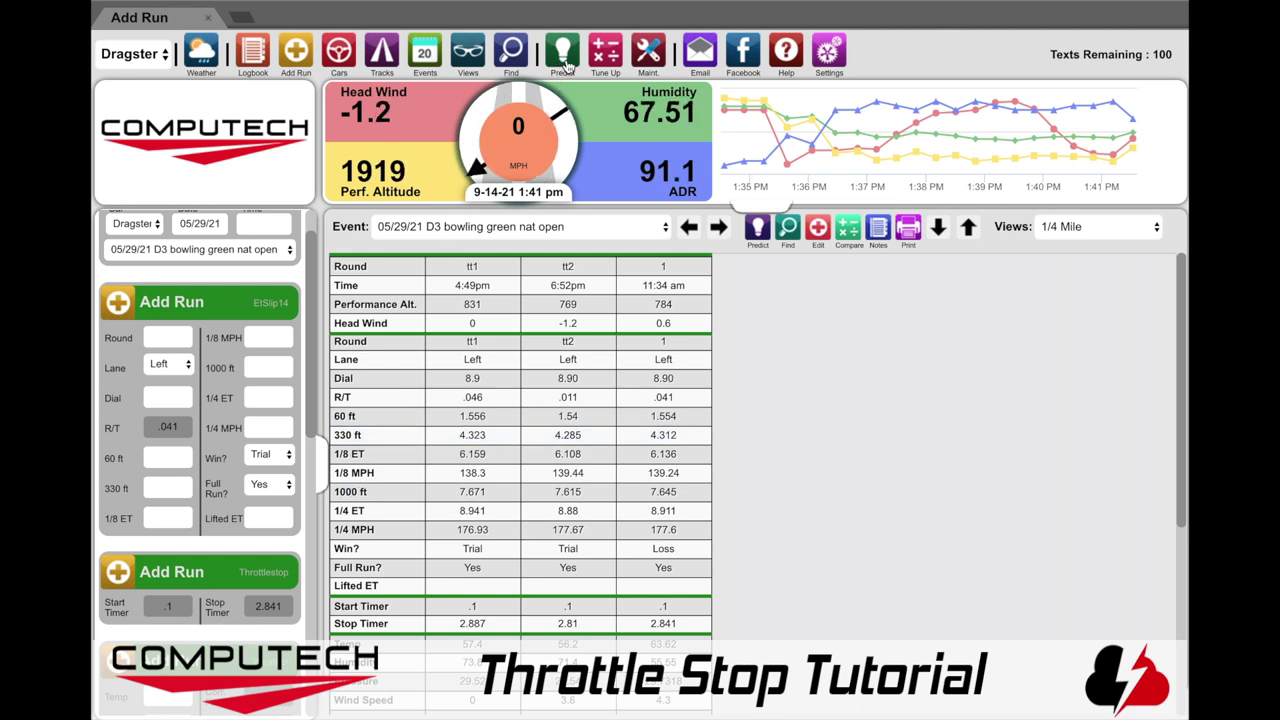
left_click(563, 62)
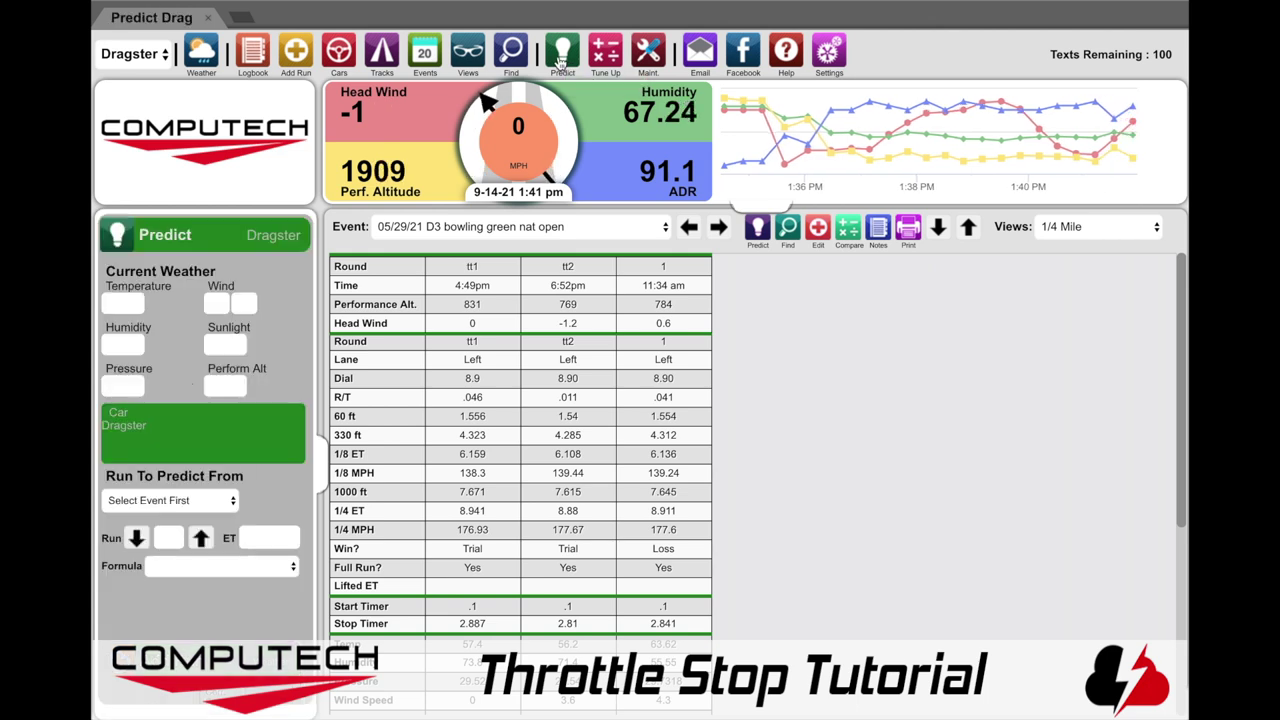
left_click(320, 465)
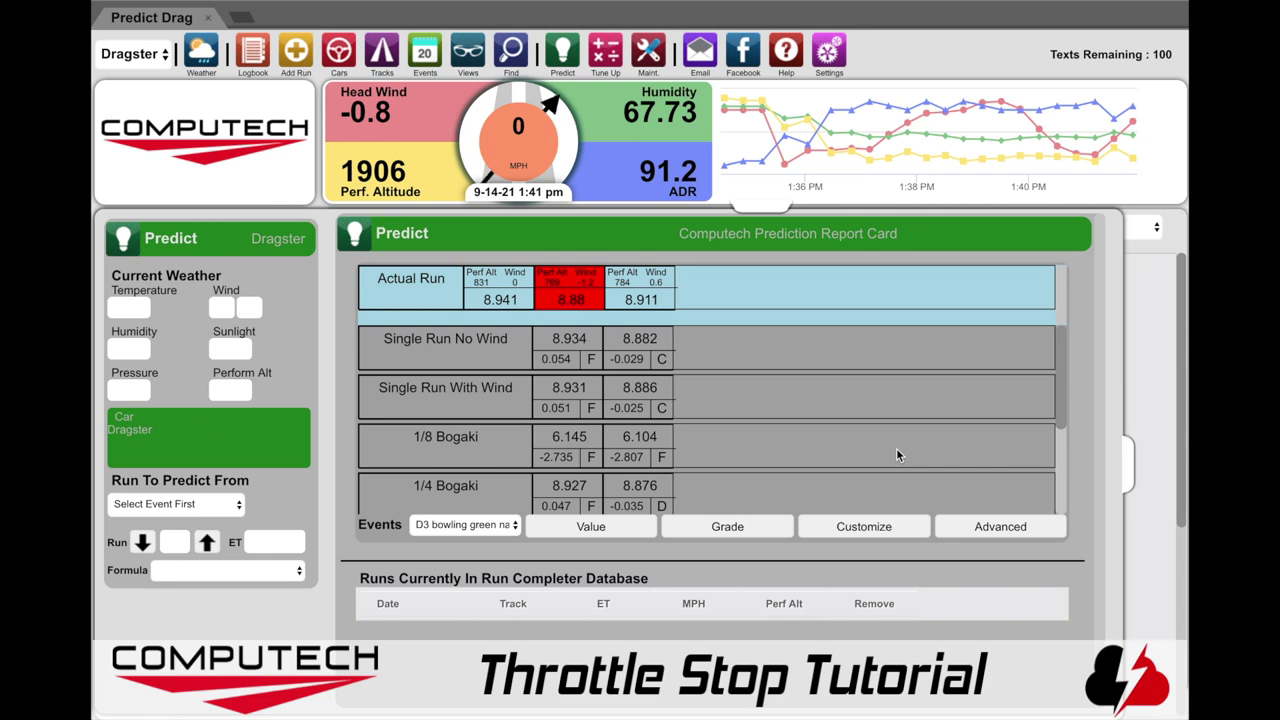
In Customize, load the Throttle Stop formula and change its Desired ET index from 8.90 to 8.89
left_click(852, 532)
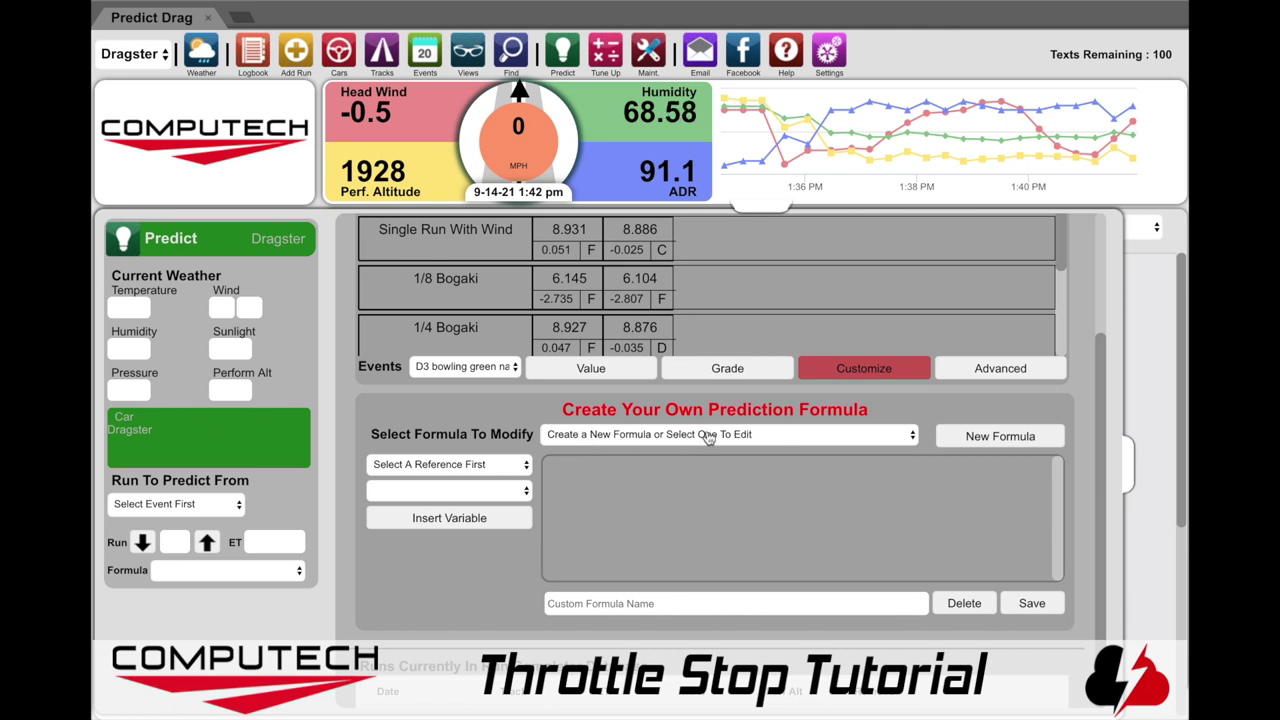
left_click(829, 443)
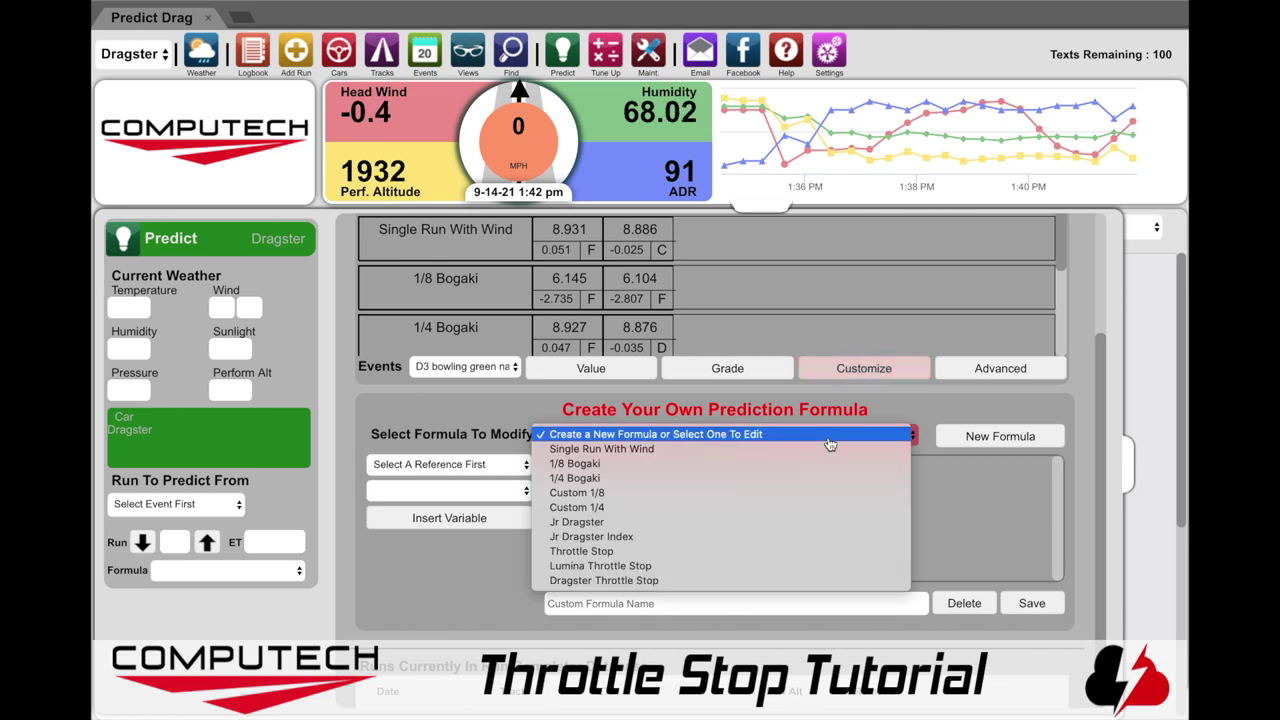
left_click(646, 552)
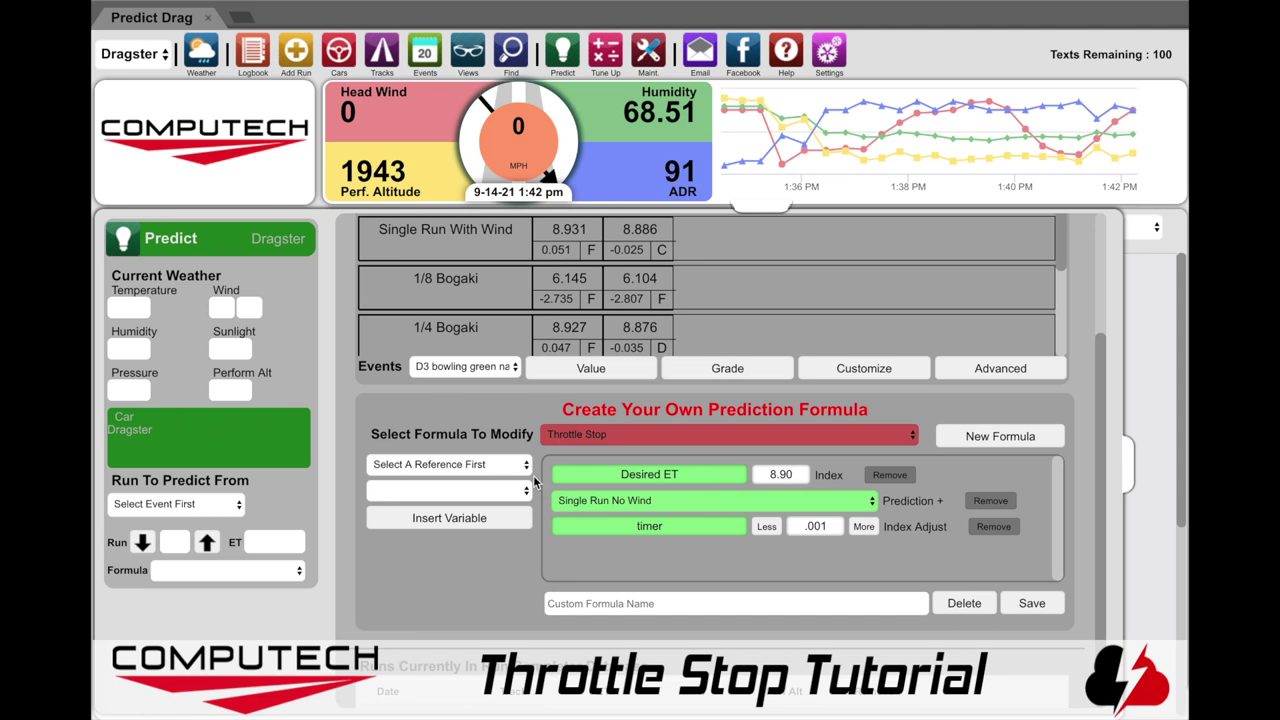
double_click(800, 476)
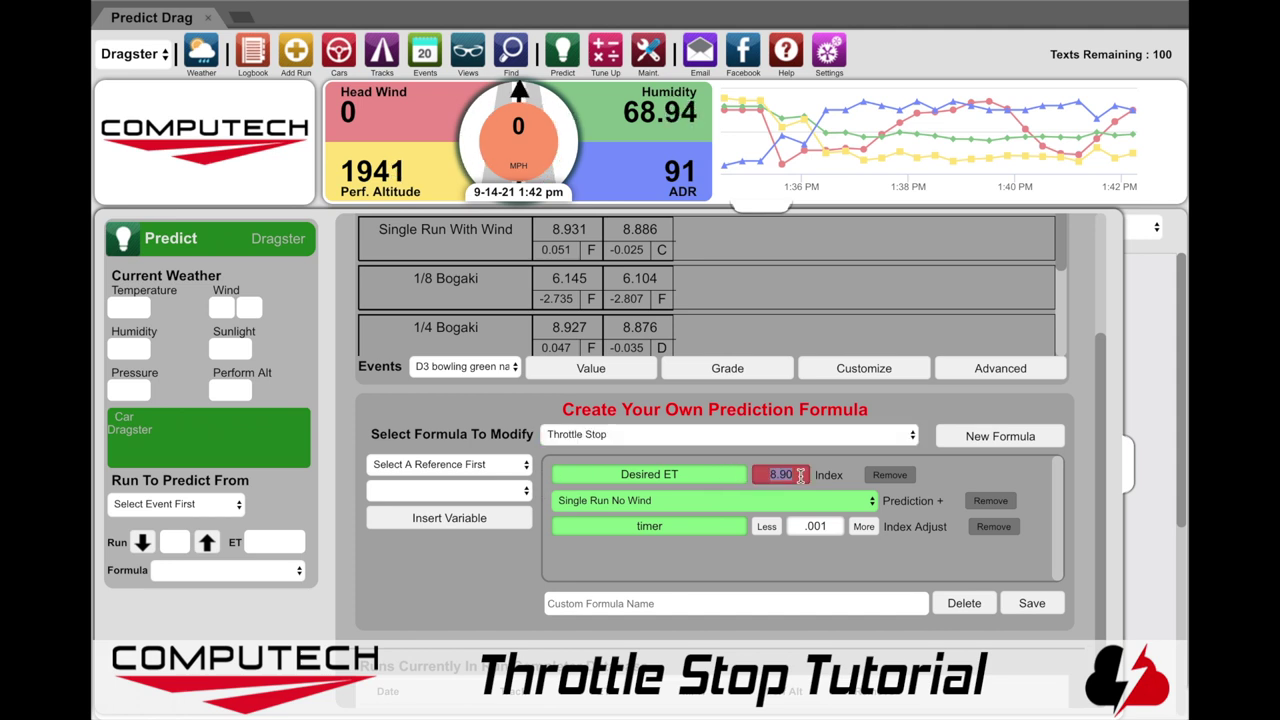
type("8")
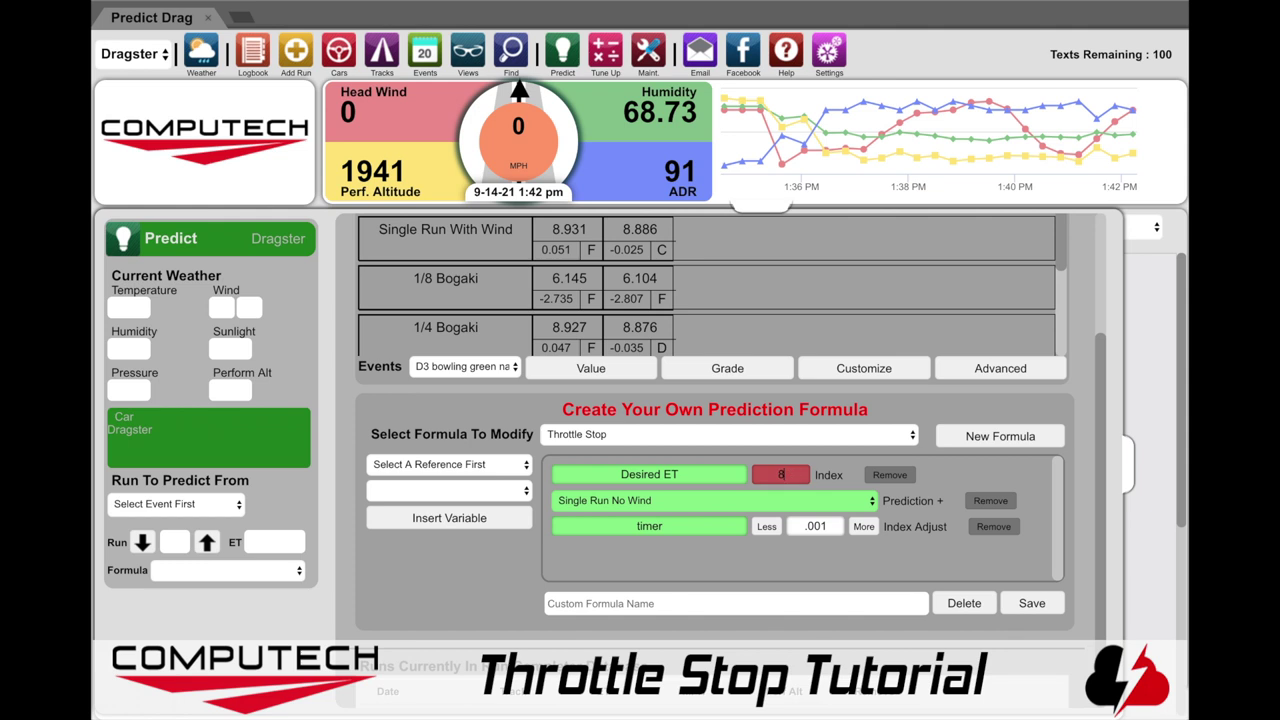
type(".89")
key("Tab")
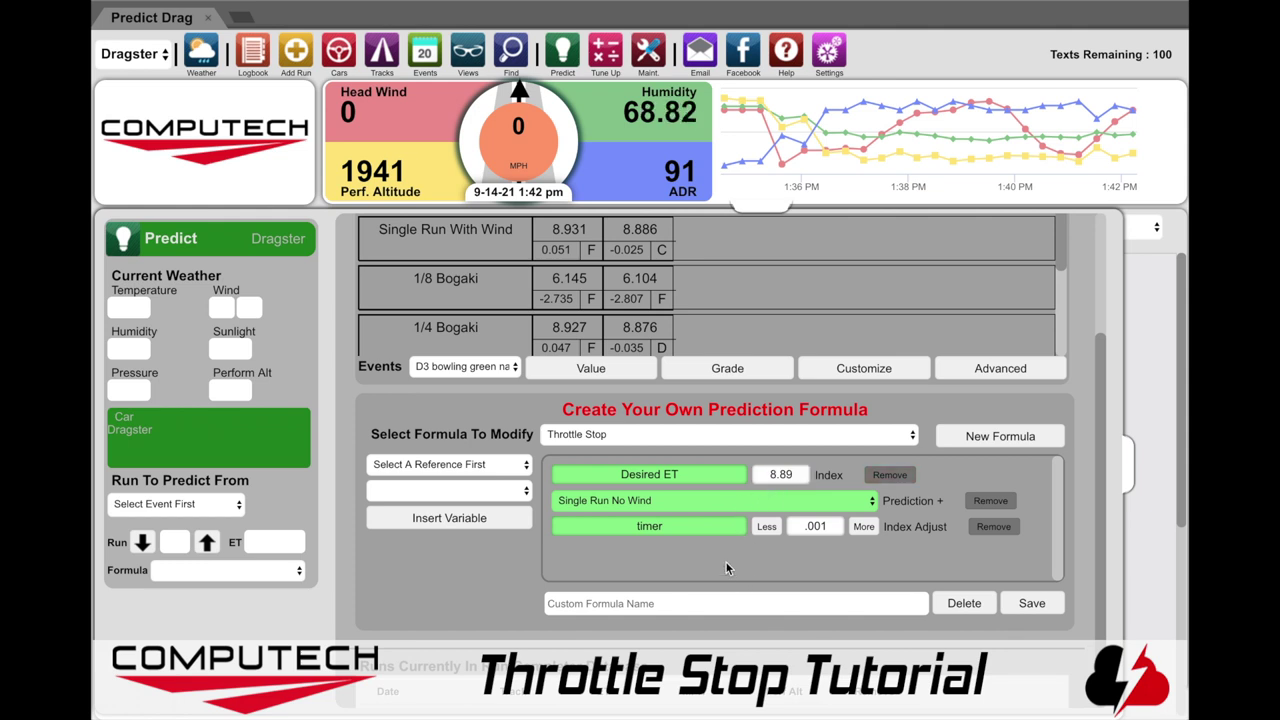
left_click(871, 501)
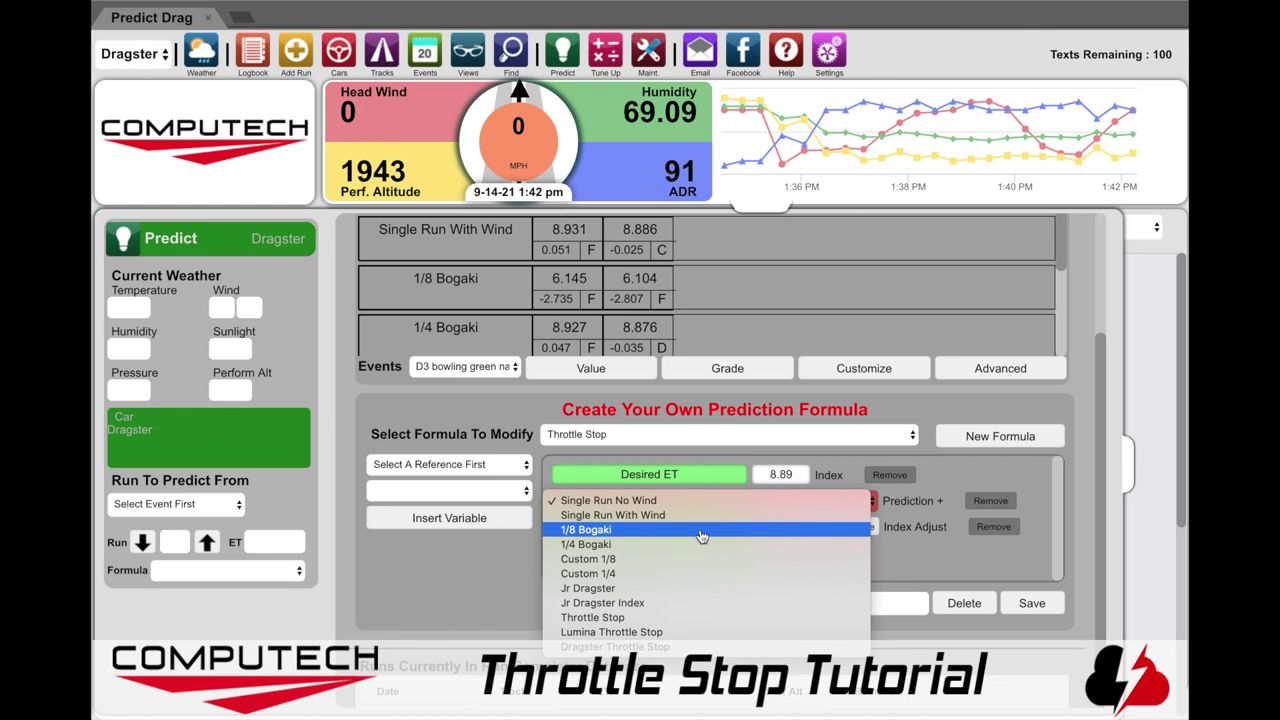
left_click(648, 575)
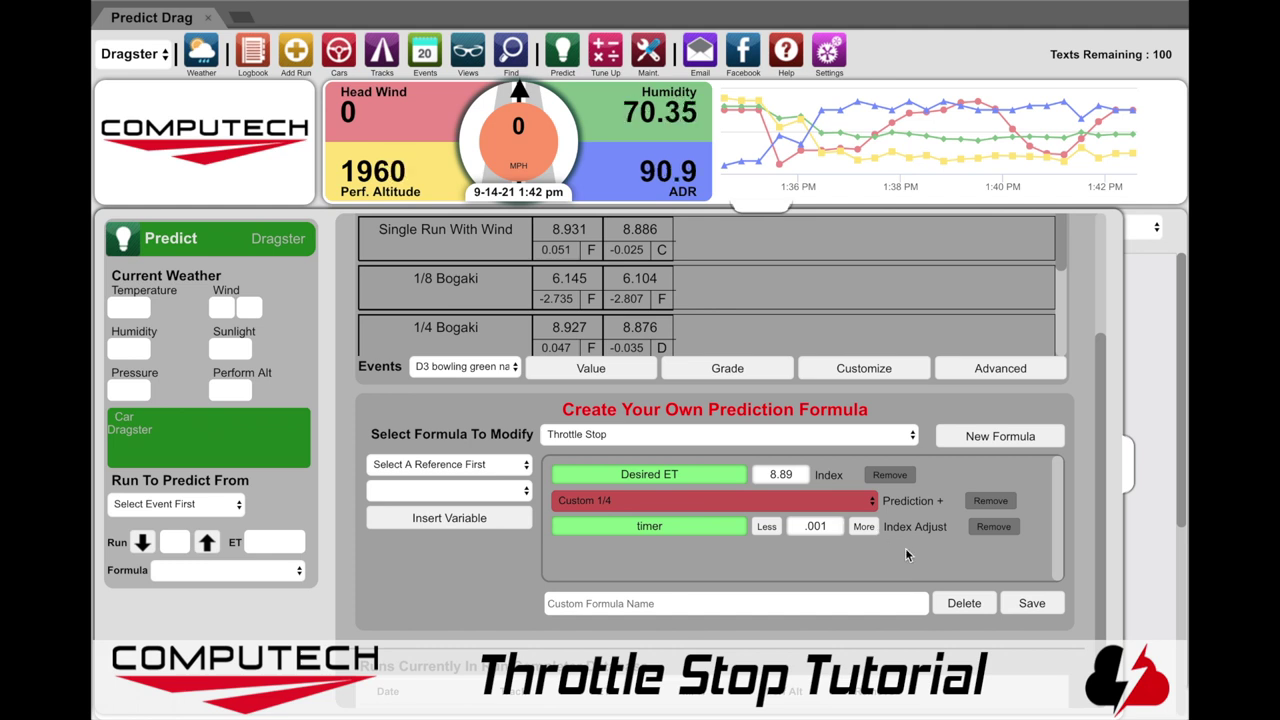
left_click(855, 502)
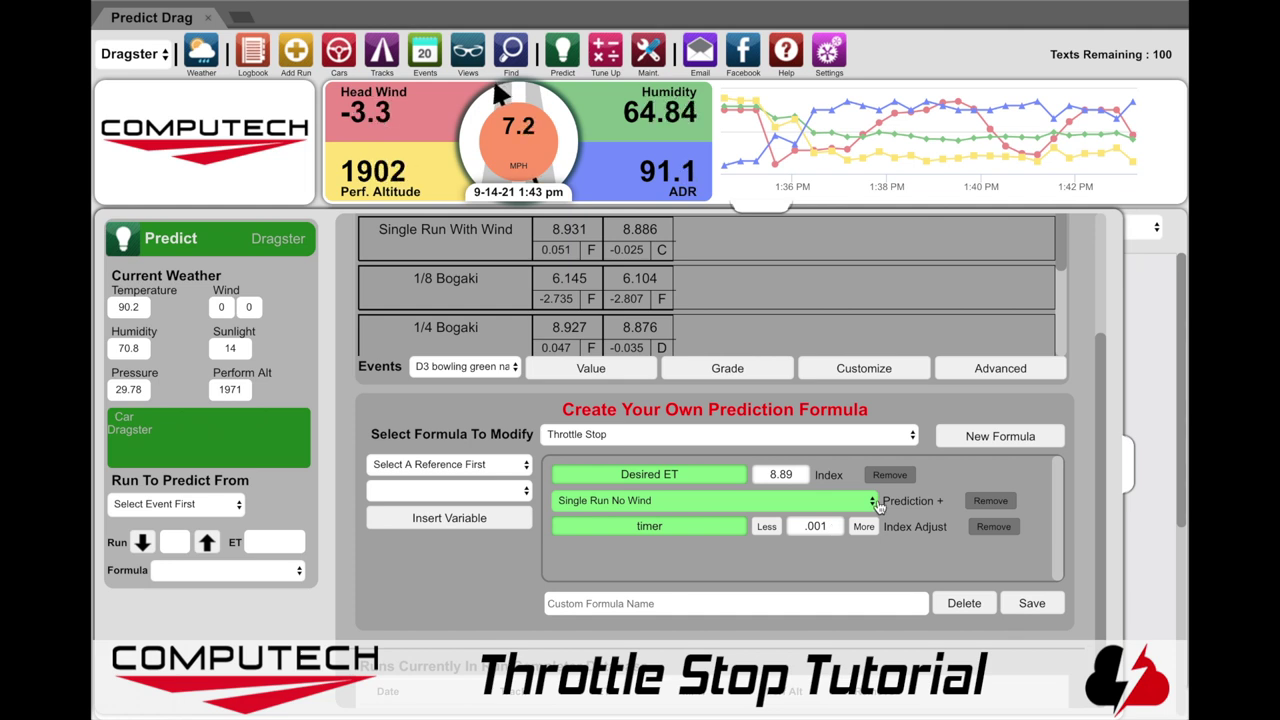
left_click(850, 505)
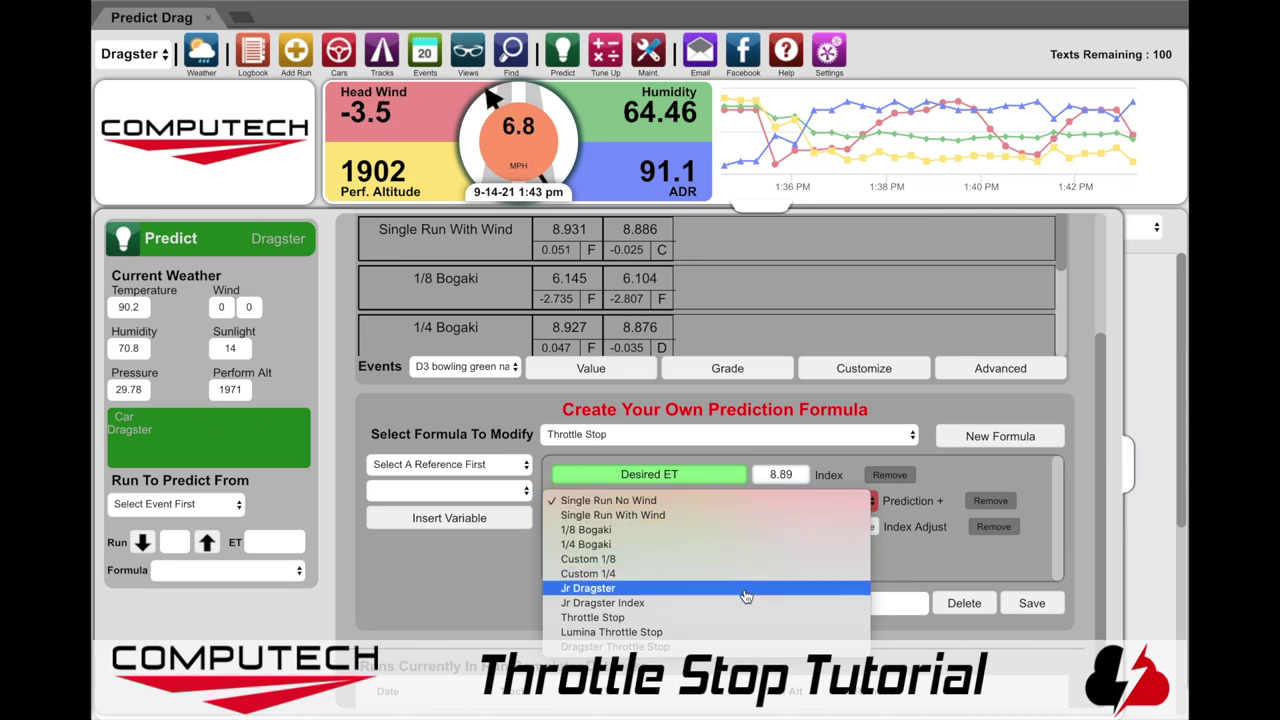
left_click(985, 474)
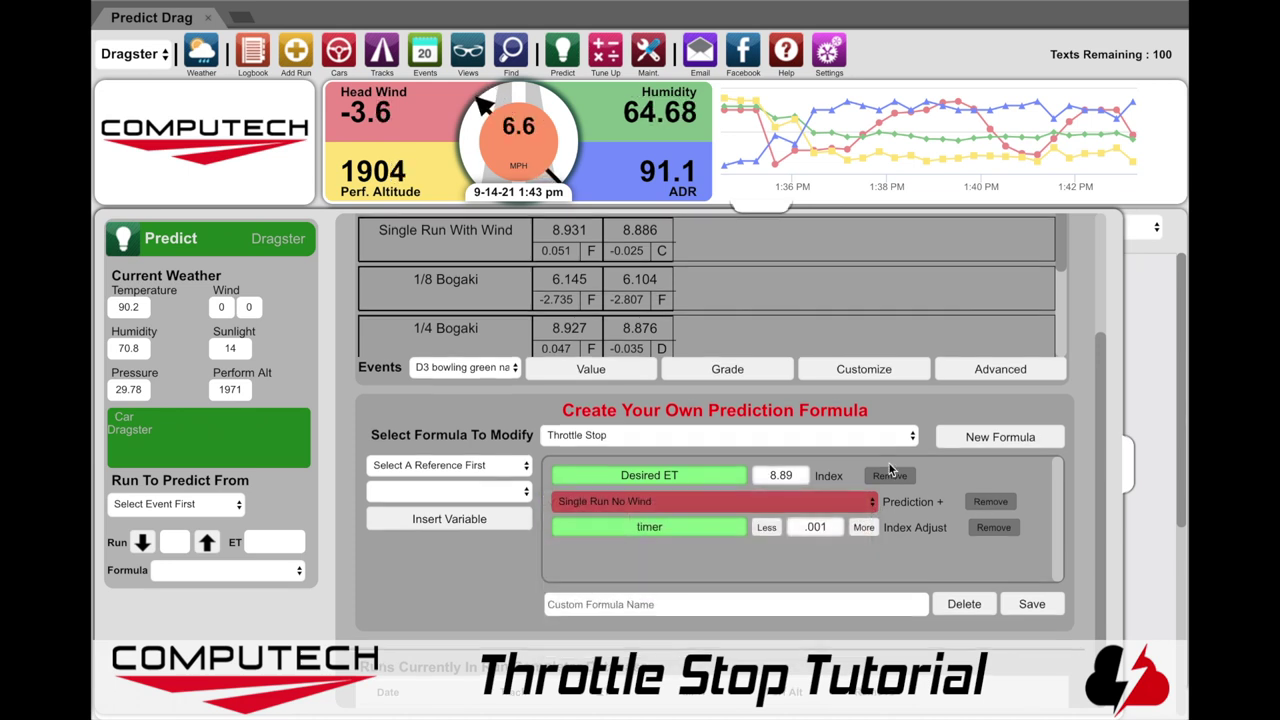
scroll(860, 462, "up", 1)
scroll(470, 417, "down", 5)
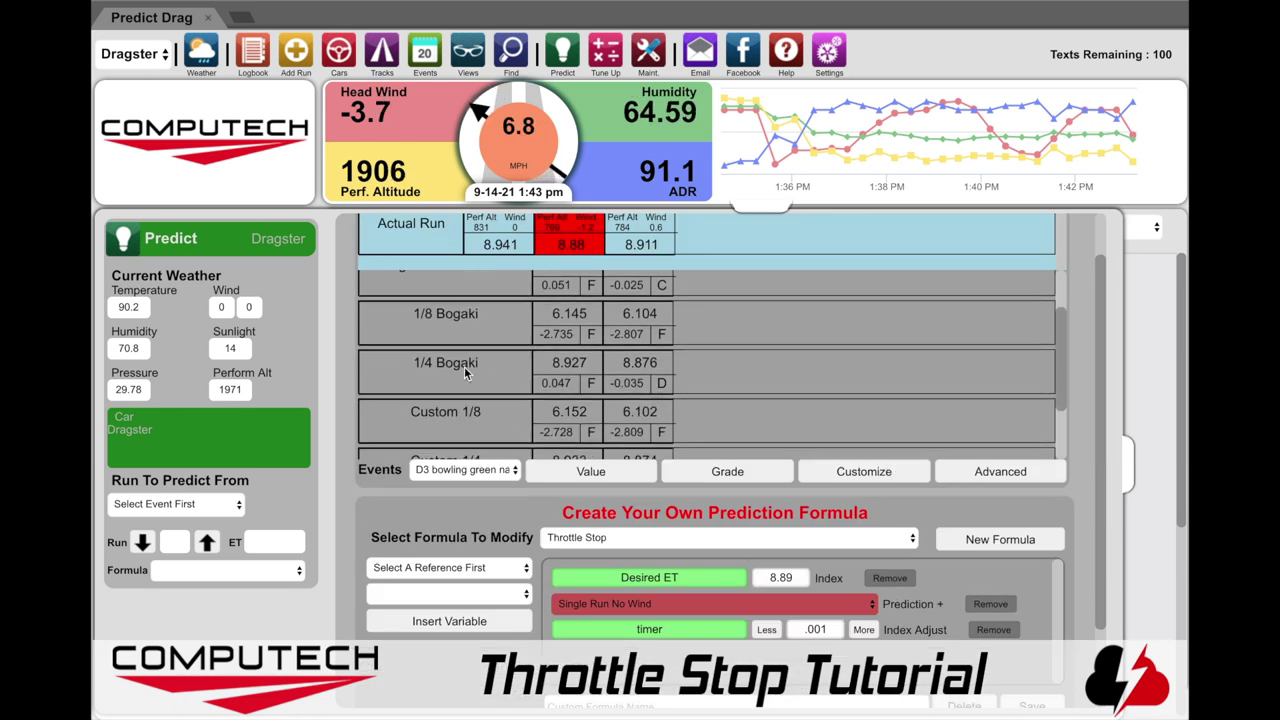
scroll(464, 369, "up", 3)
scroll(464, 369, "up", 3)
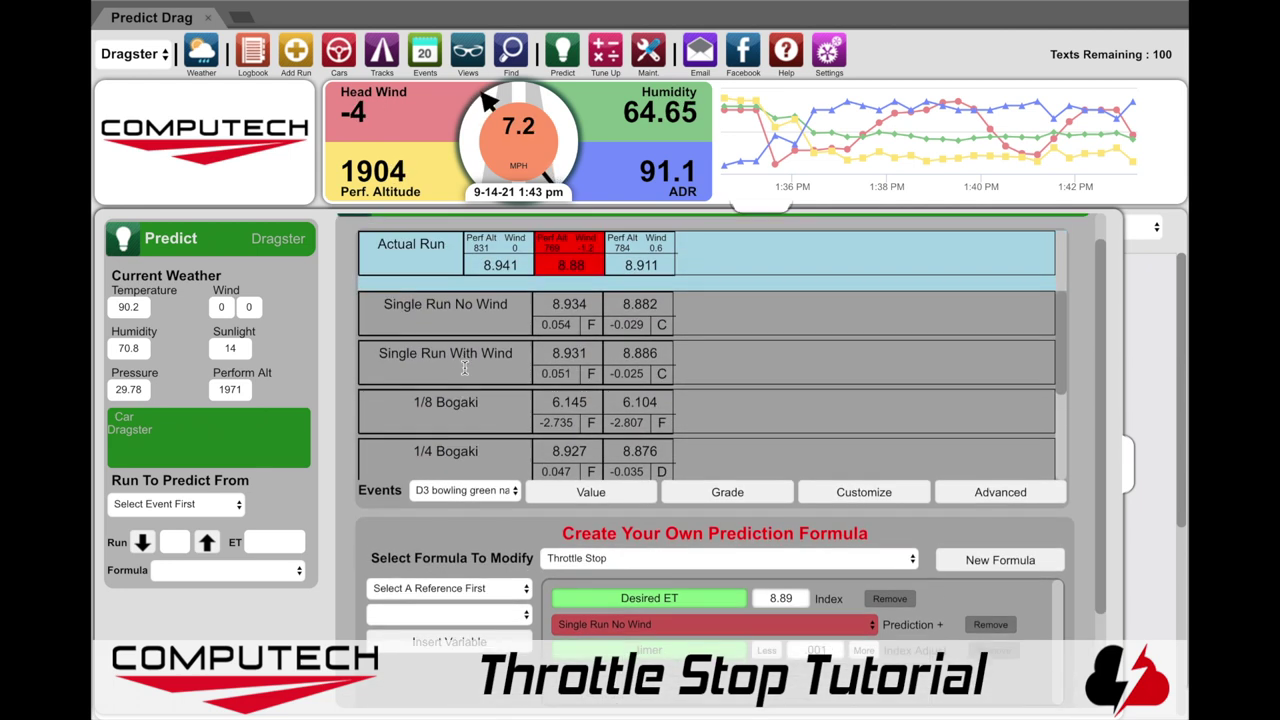
left_click(472, 497)
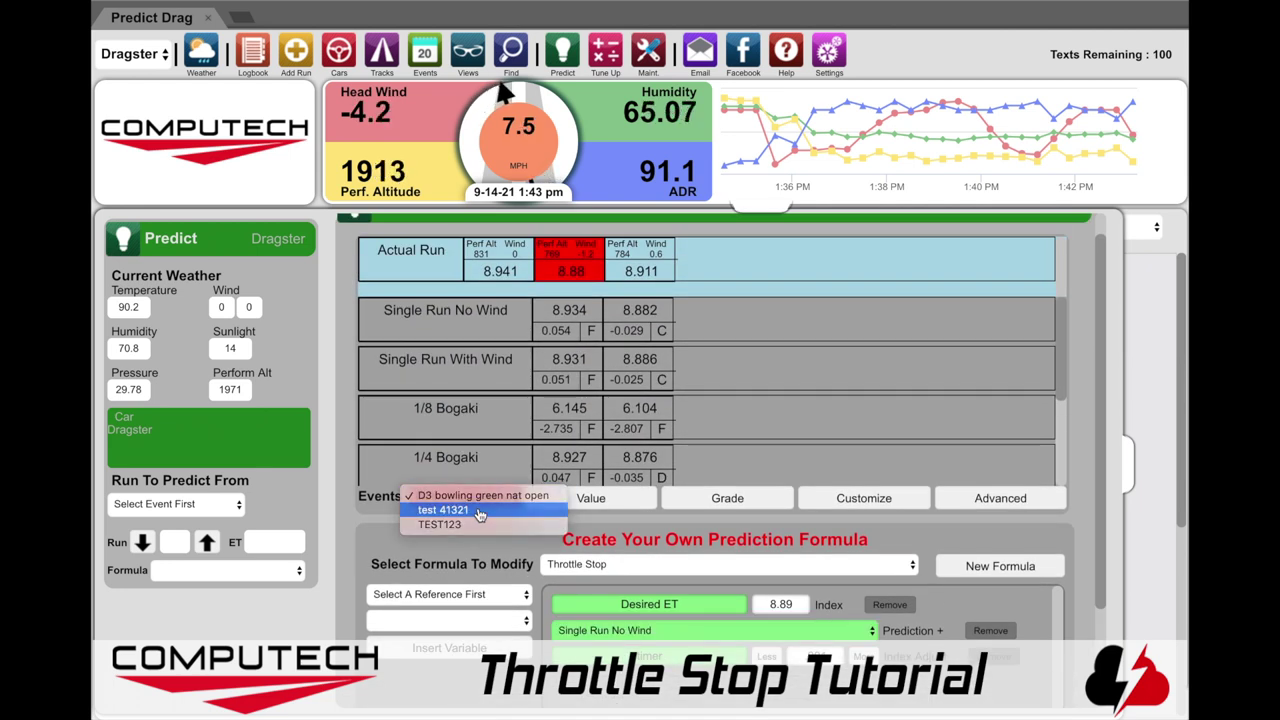
left_click(483, 512)
left_click(485, 497)
left_click(488, 483)
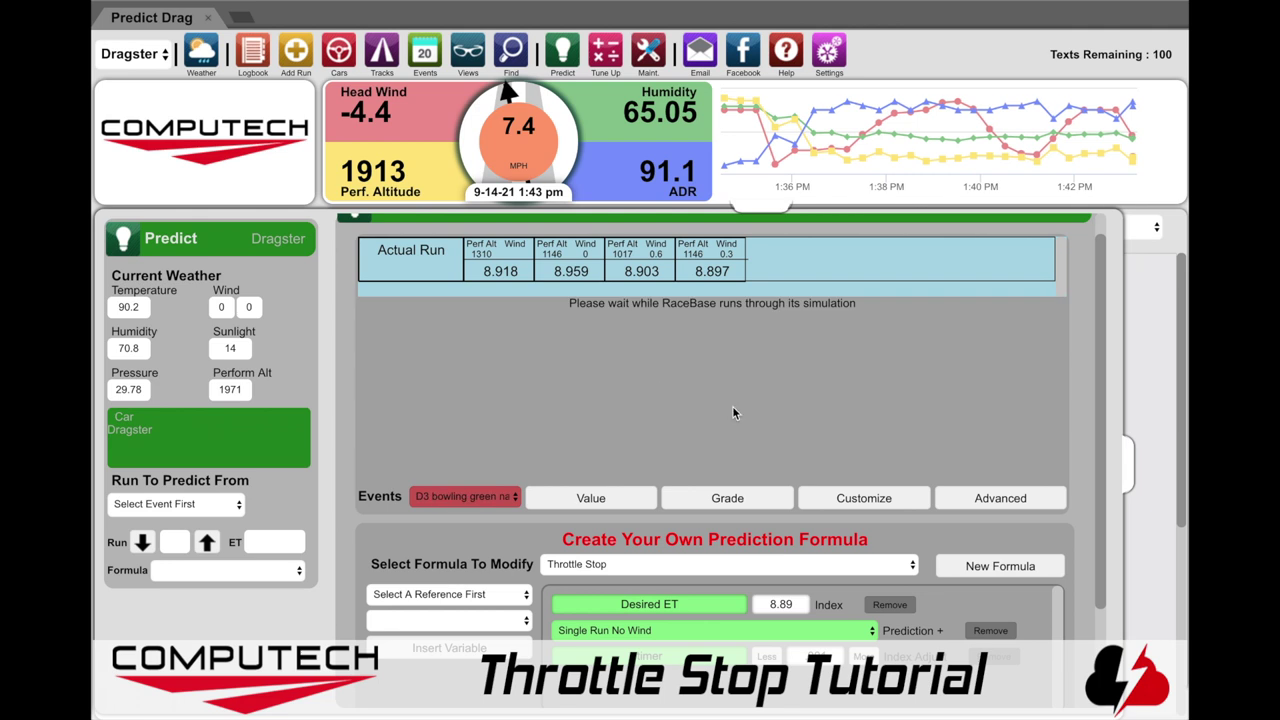
scroll(745, 400, "down", 3)
scroll(955, 597, "down", 2)
scroll(955, 597, "down", 1)
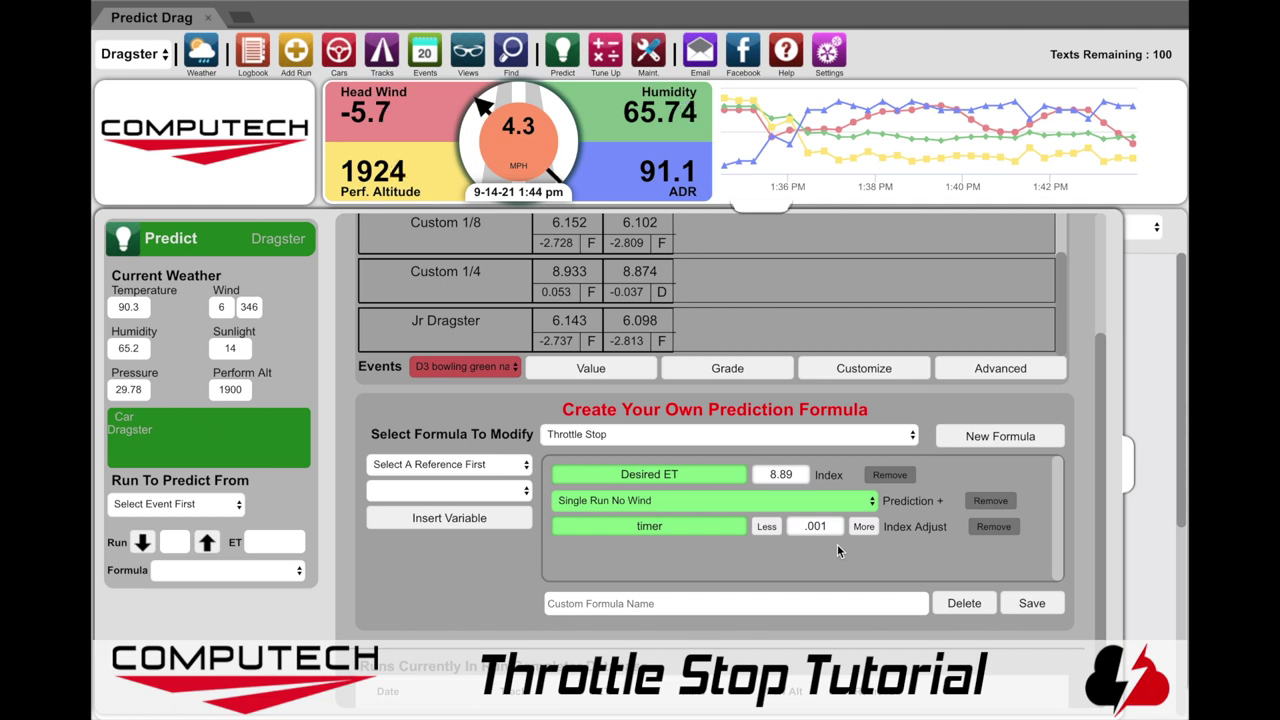
left_click(604, 52)
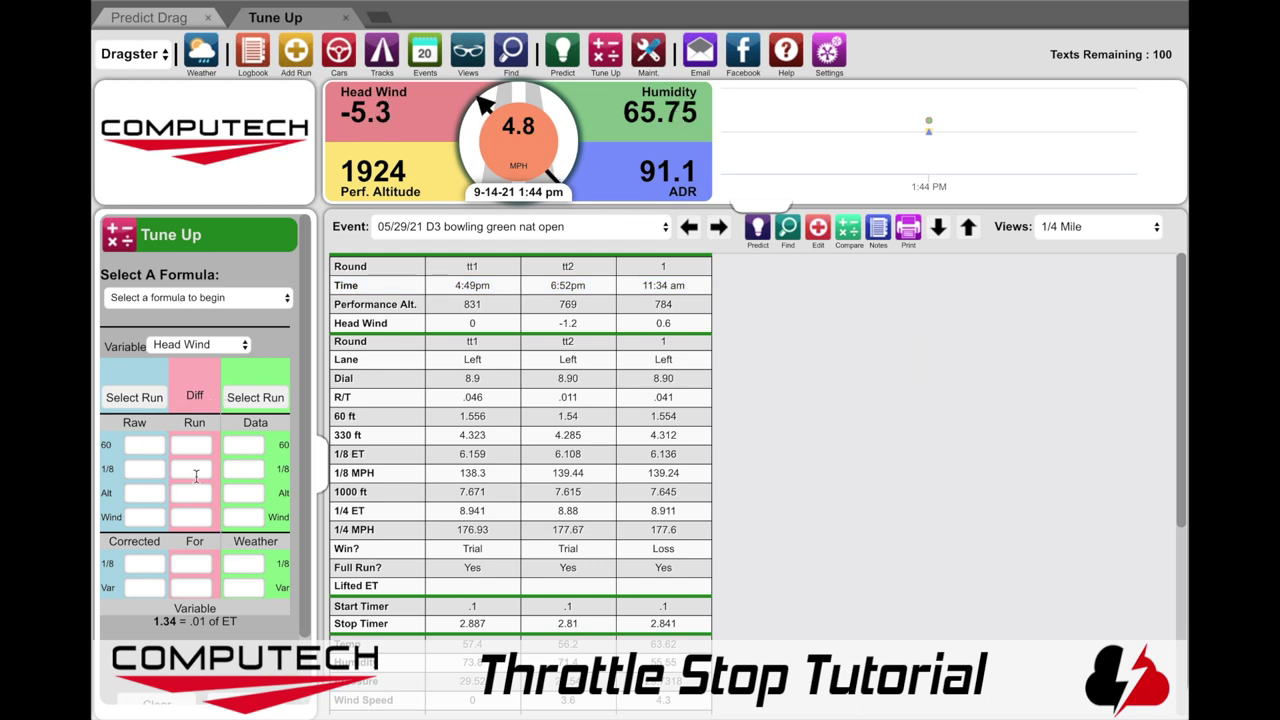
In Tune Up, set the variable to Stop Timer and load the tt2 6:52pm run as the first run
left_click(225, 347)
scroll(202, 490, "down", 5)
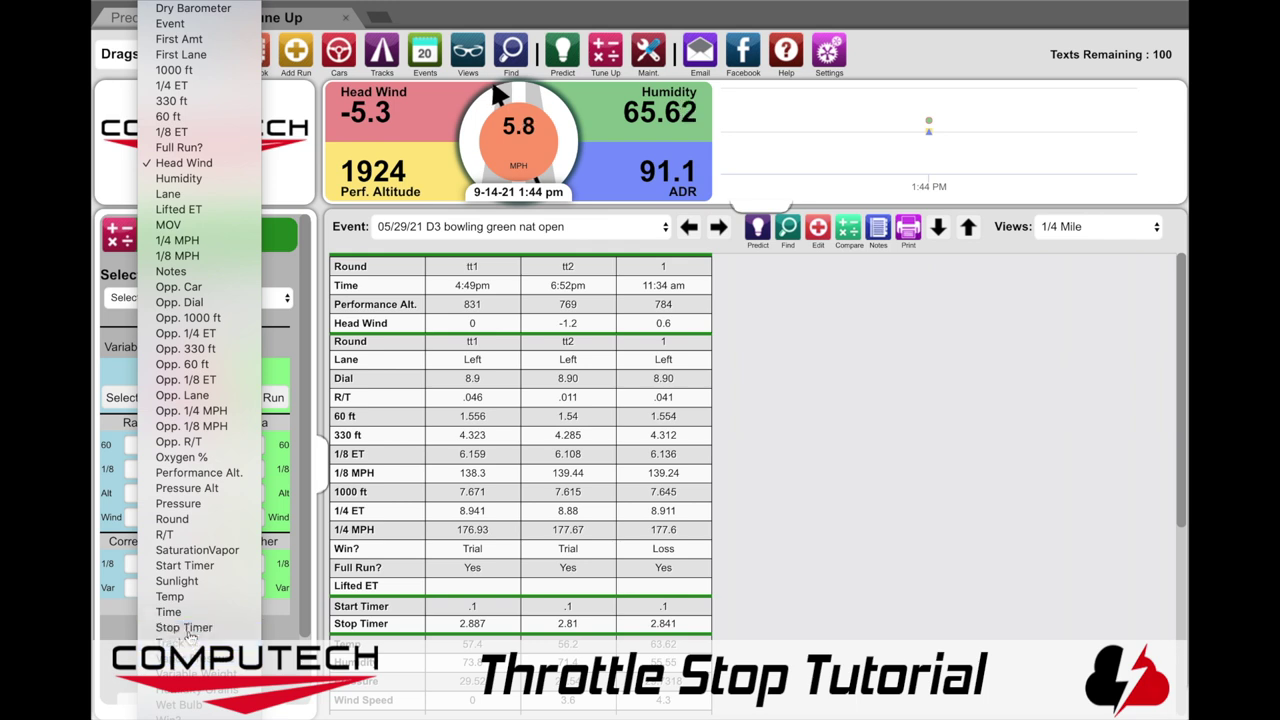
left_click(188, 628)
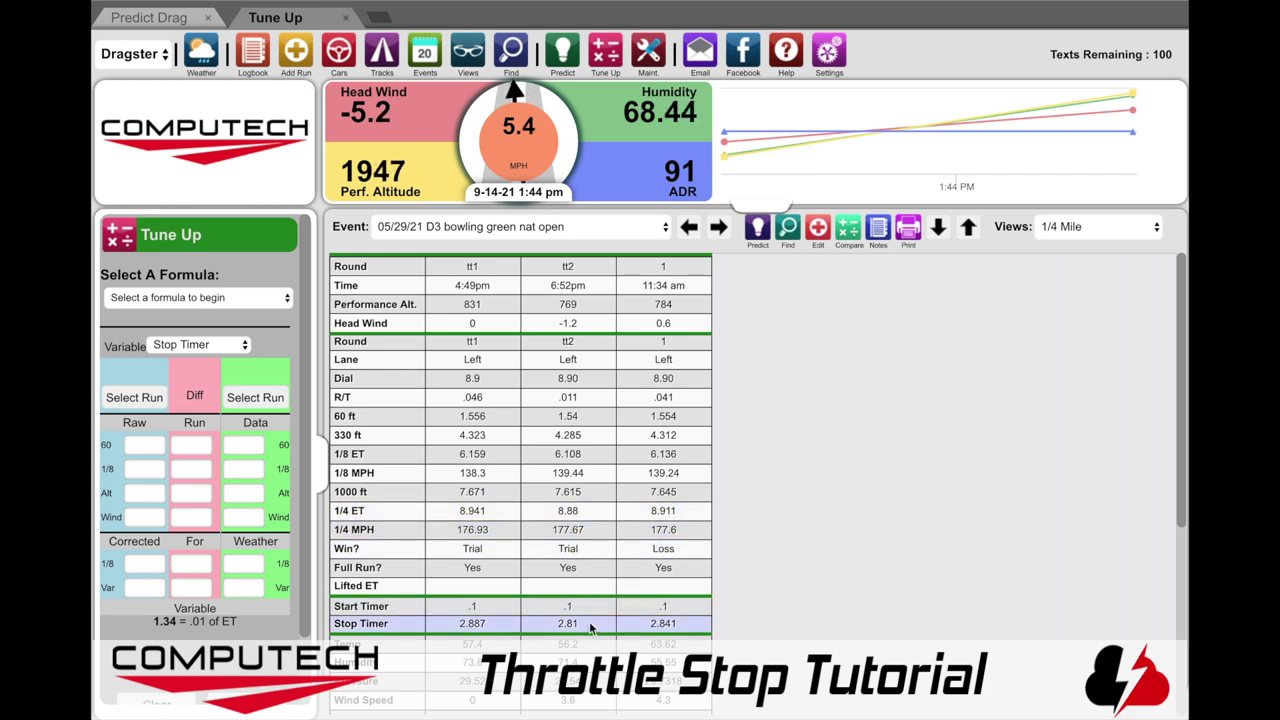
left_click(133, 405)
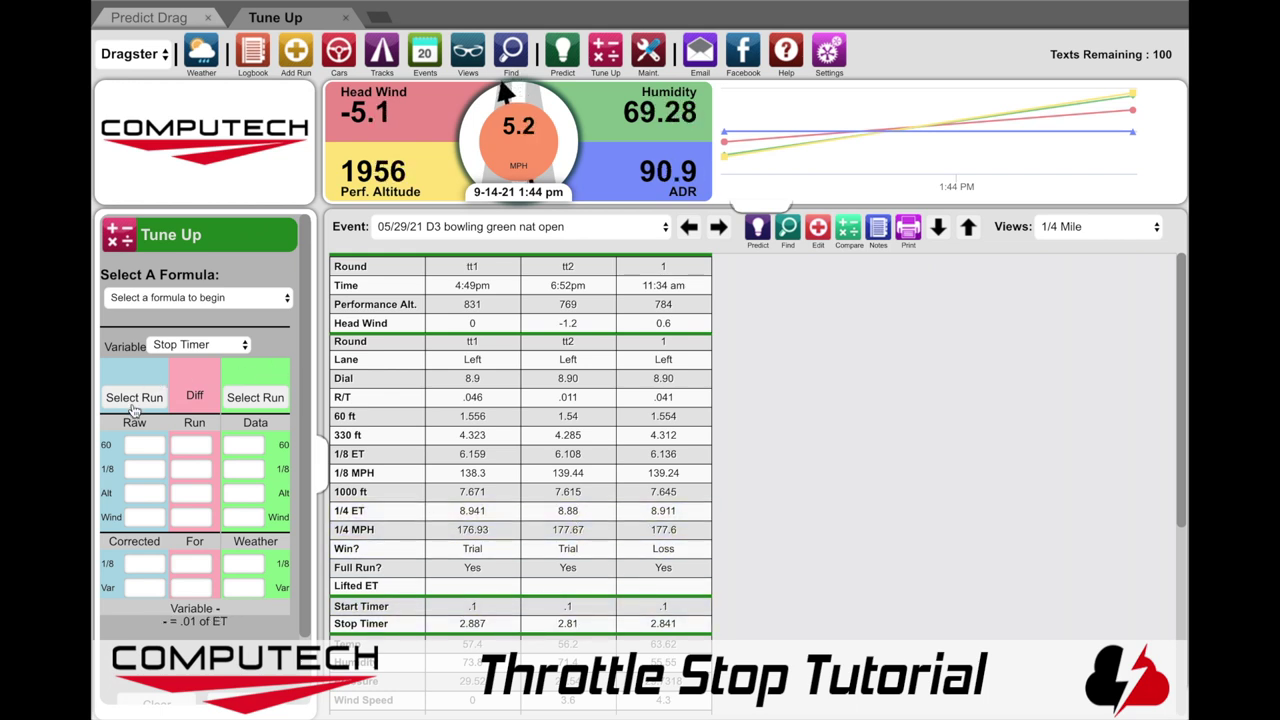
left_click(568, 413)
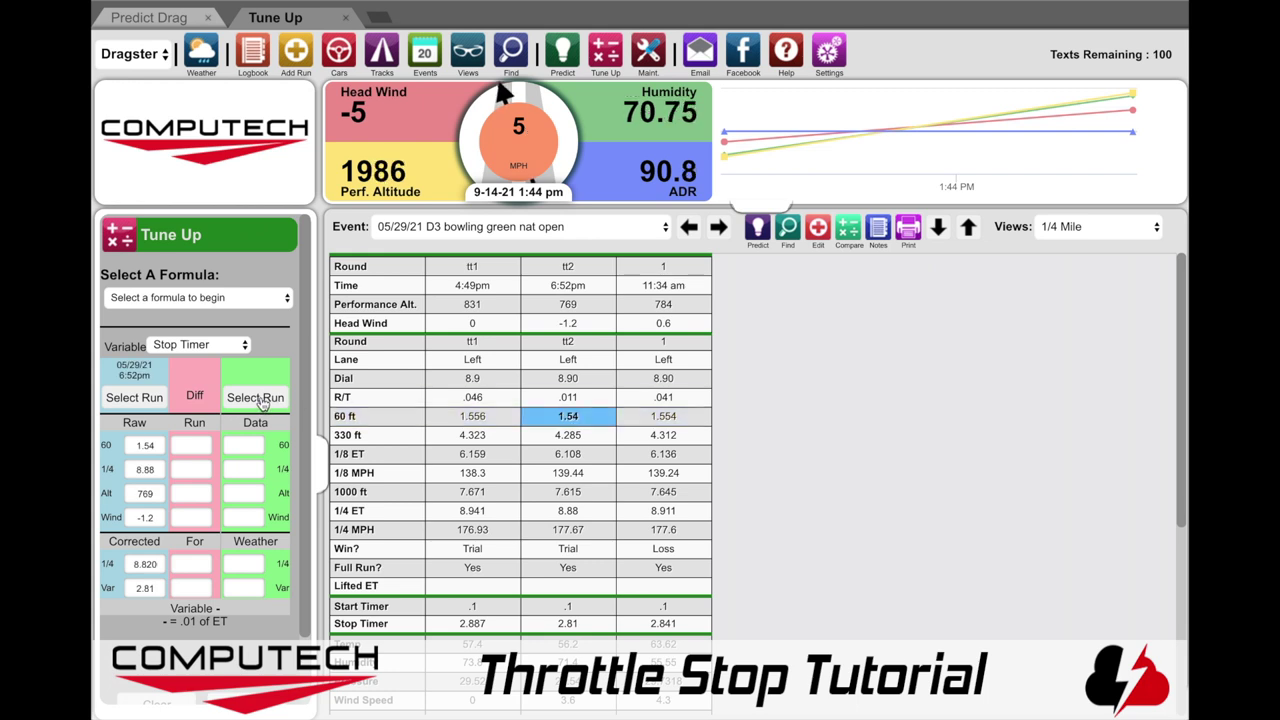
Compare against the 11:34 am and tt1 4:49pm runs, finding 0.015 timer per .01 ET, then return to Predict
left_click(261, 400)
left_click(663, 416)
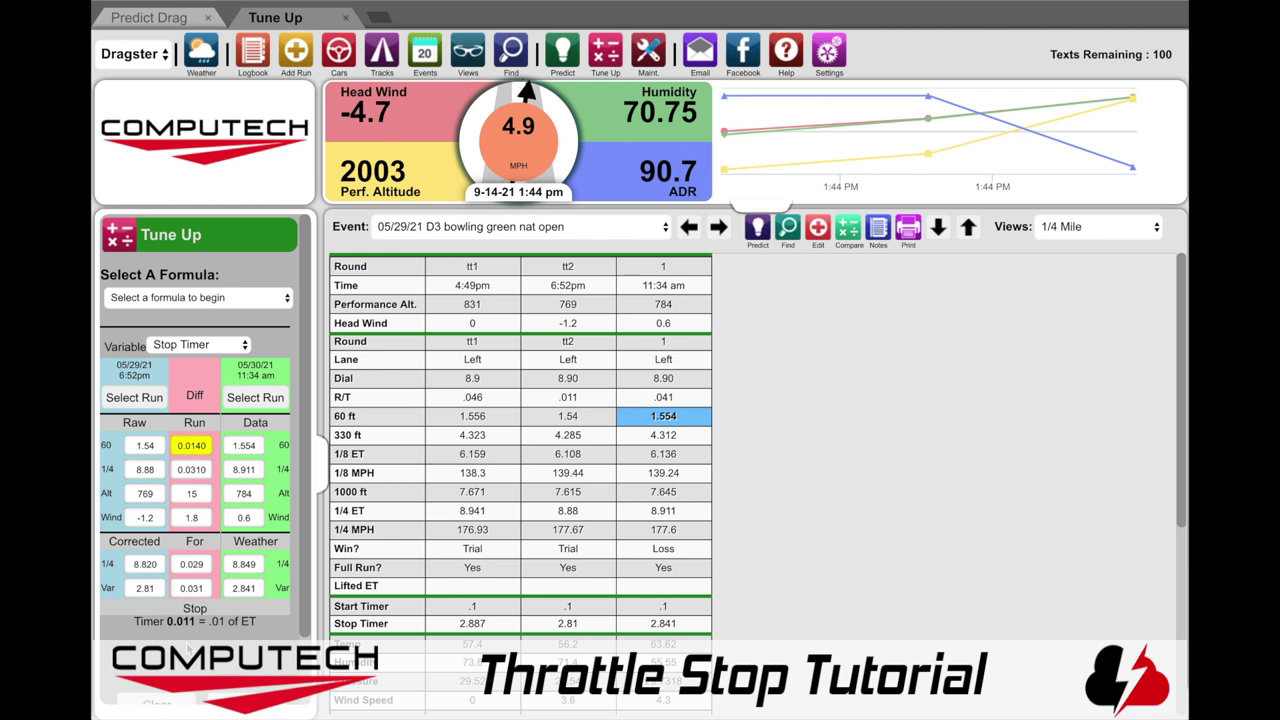
left_click(255, 397)
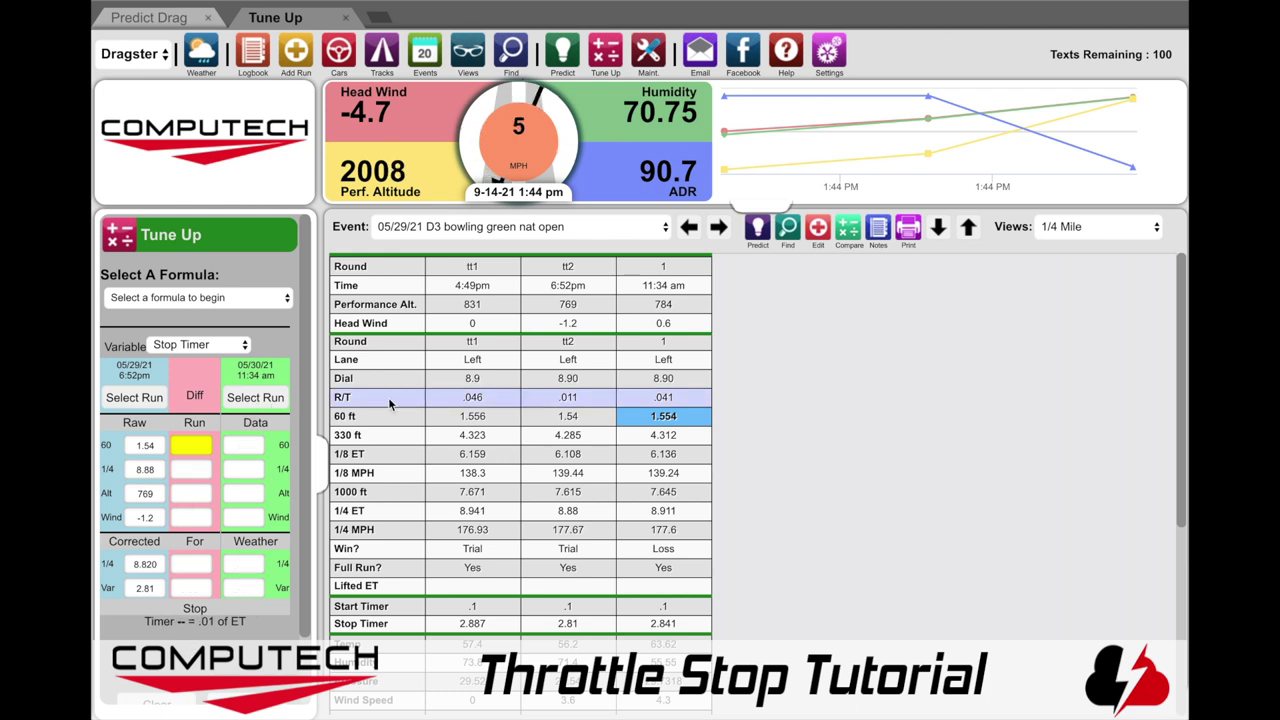
left_click(466, 416)
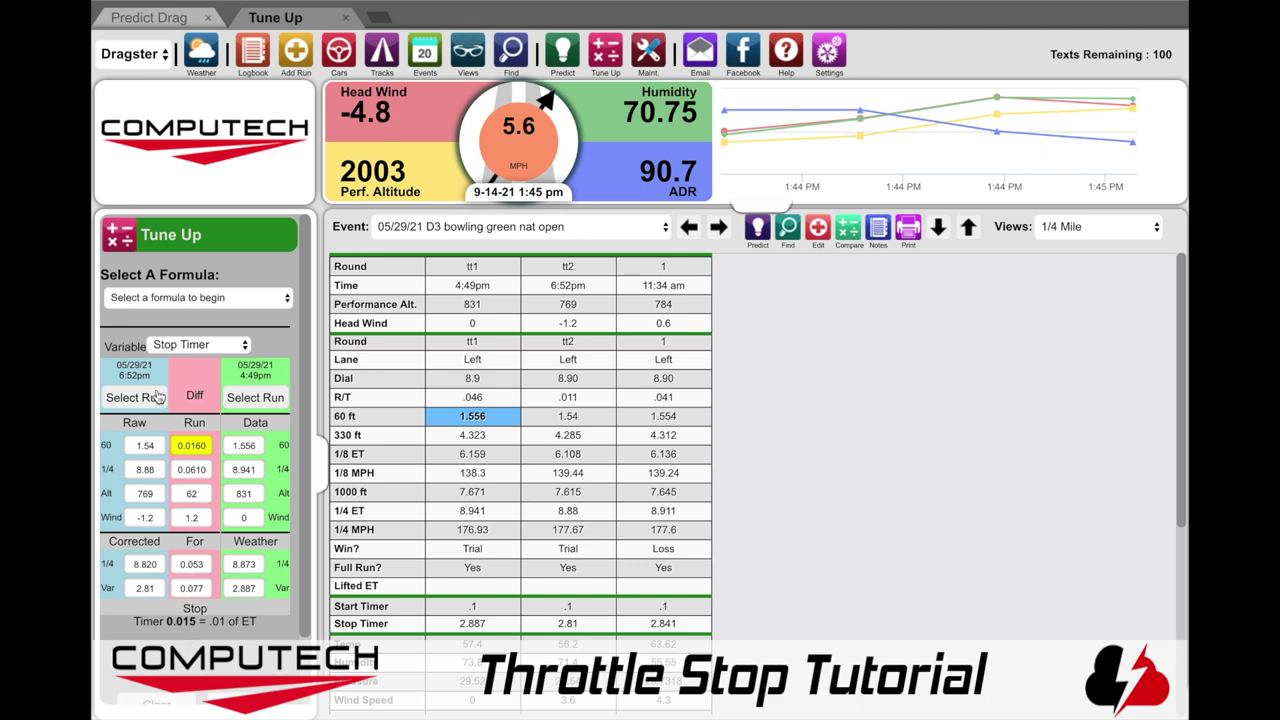
left_click(162, 27)
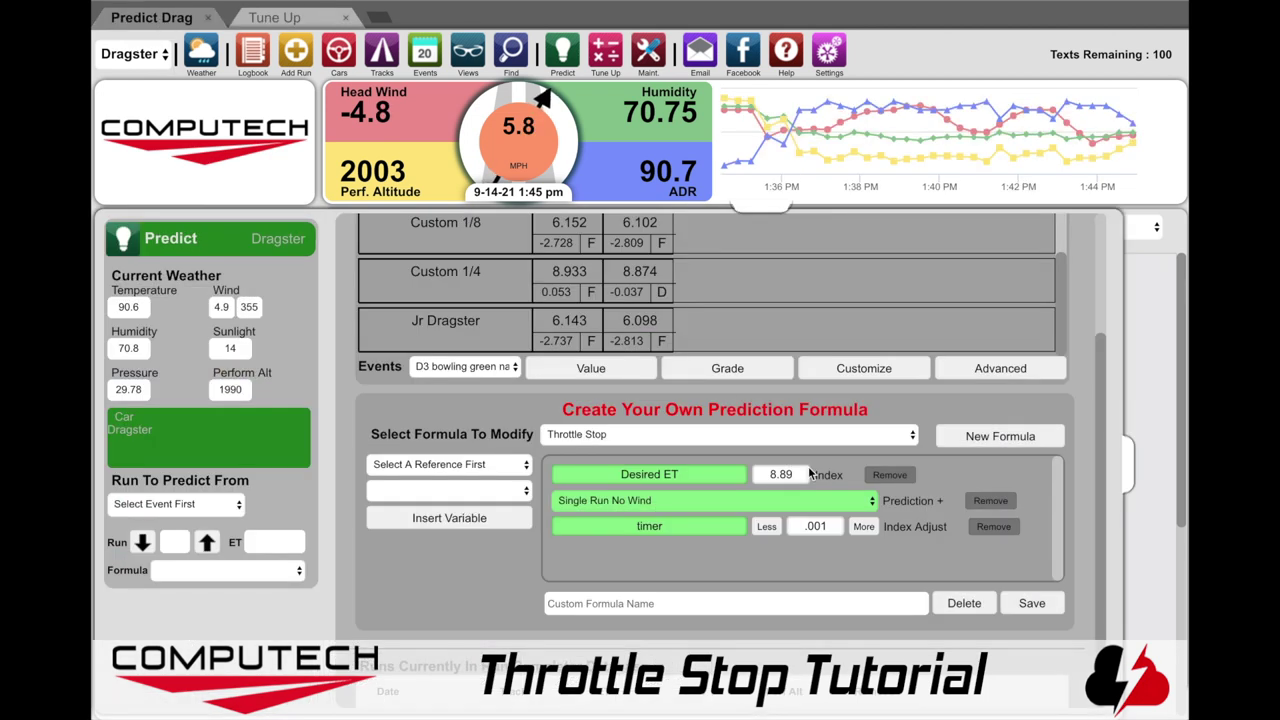
Change the timer Index Adjust from .001 to .013, save the Throttle Stop formula, and show the run table
left_click(830, 525)
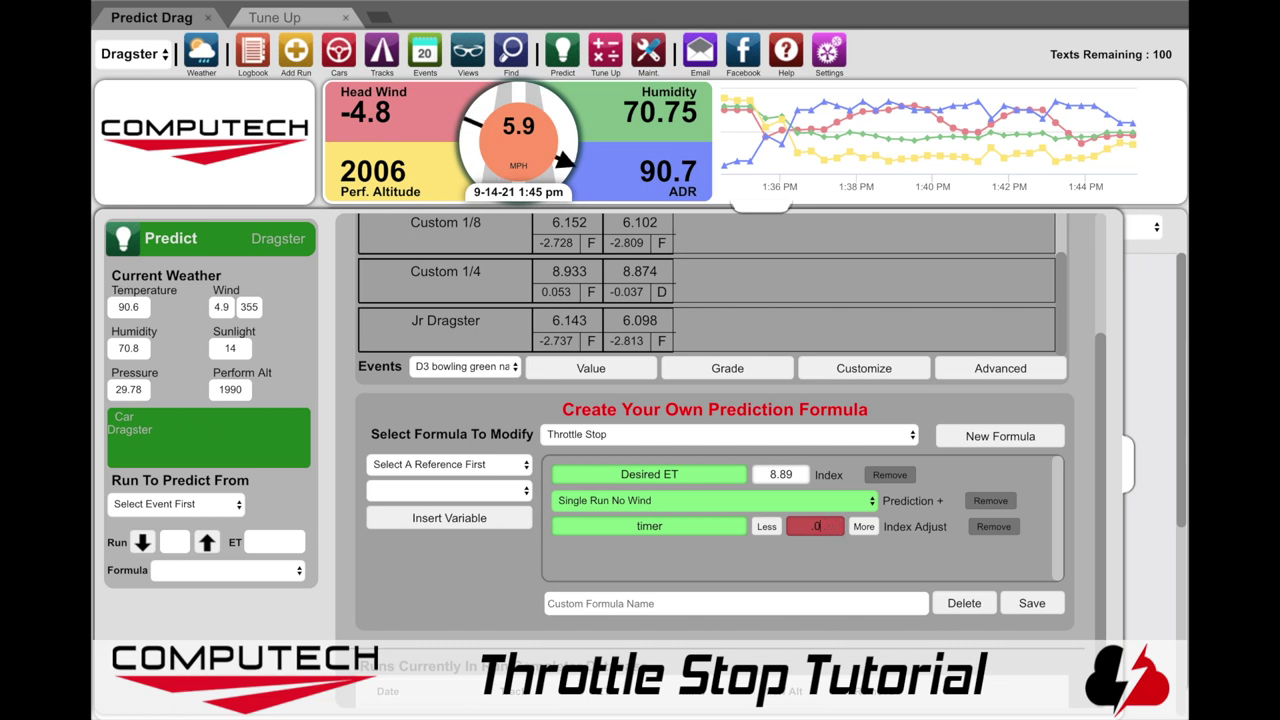
type("13")
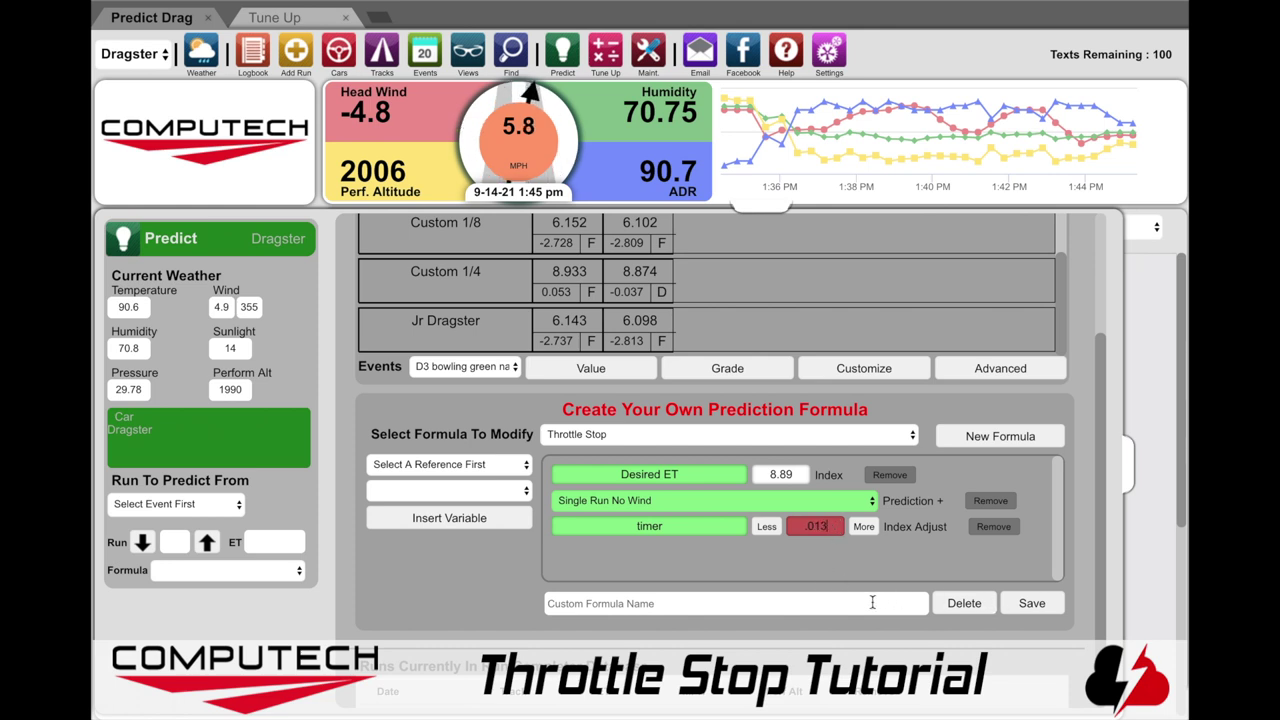
left_click(873, 602)
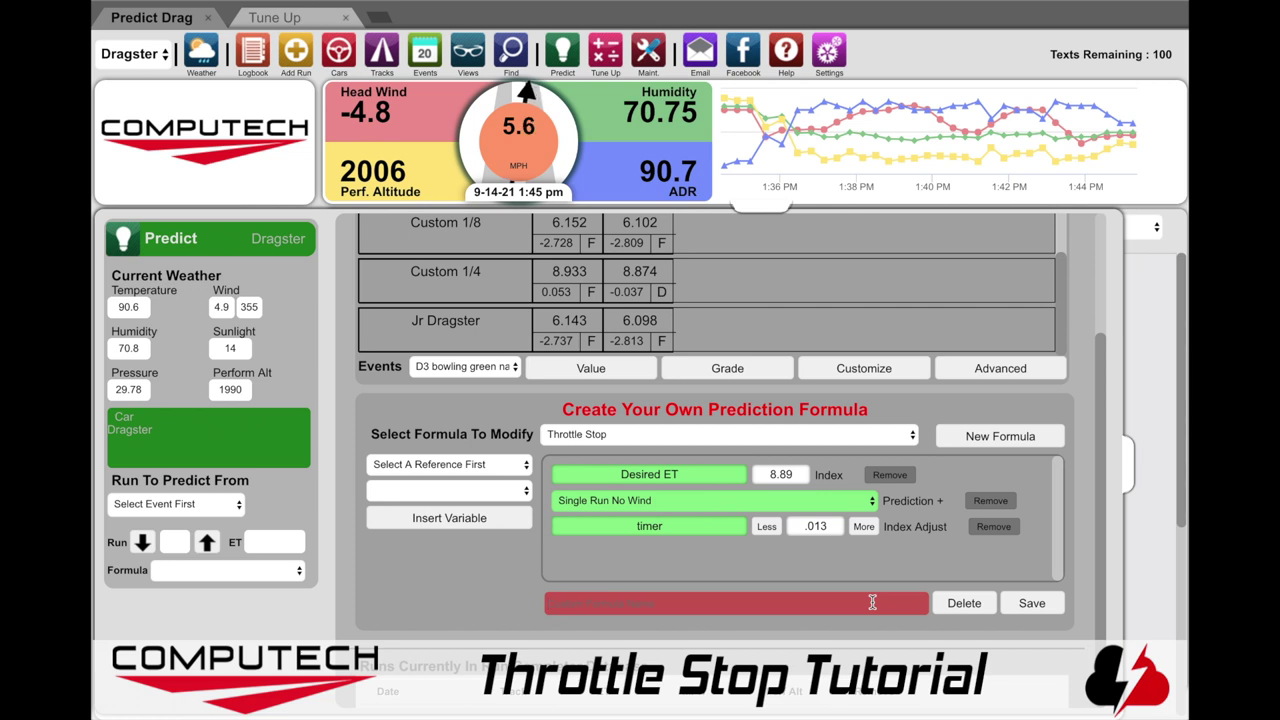
left_click(1033, 605)
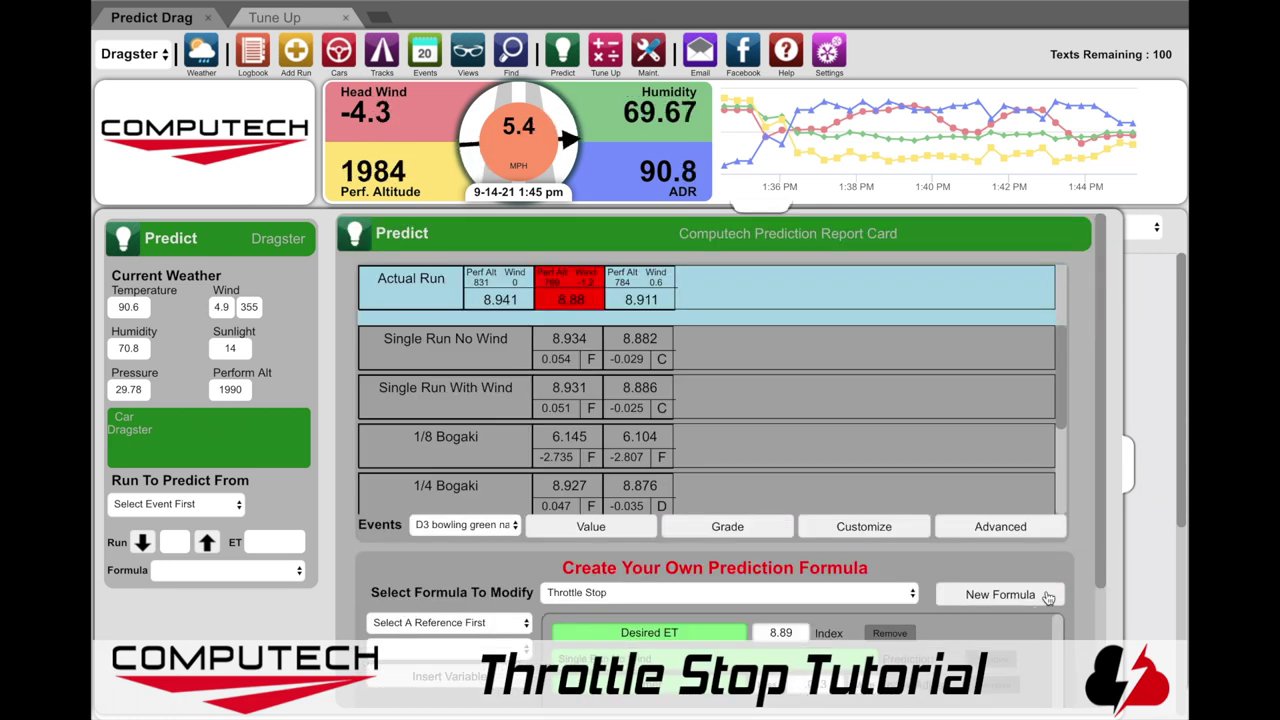
left_click(1122, 485)
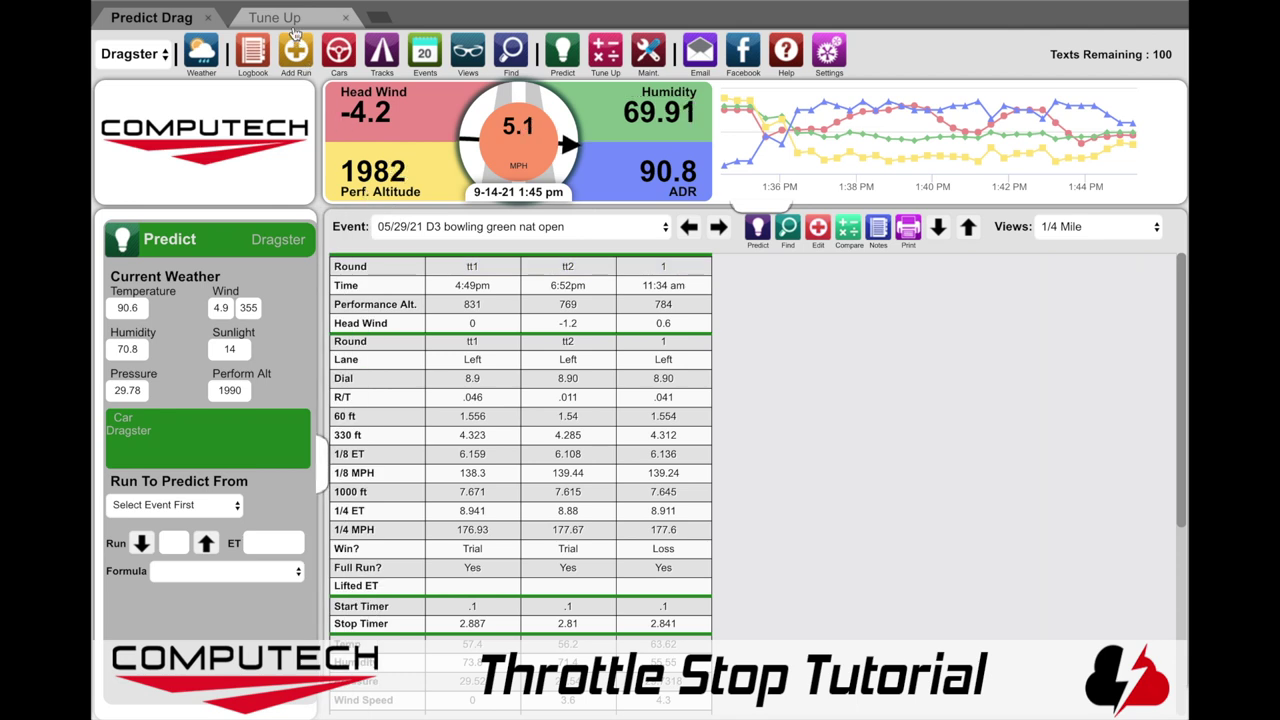
Assign Throttle Stop as the Dragster's formula and predict from the 11:34 am run, giving a 2.6278 timer
left_click(292, 20)
left_click(335, 52)
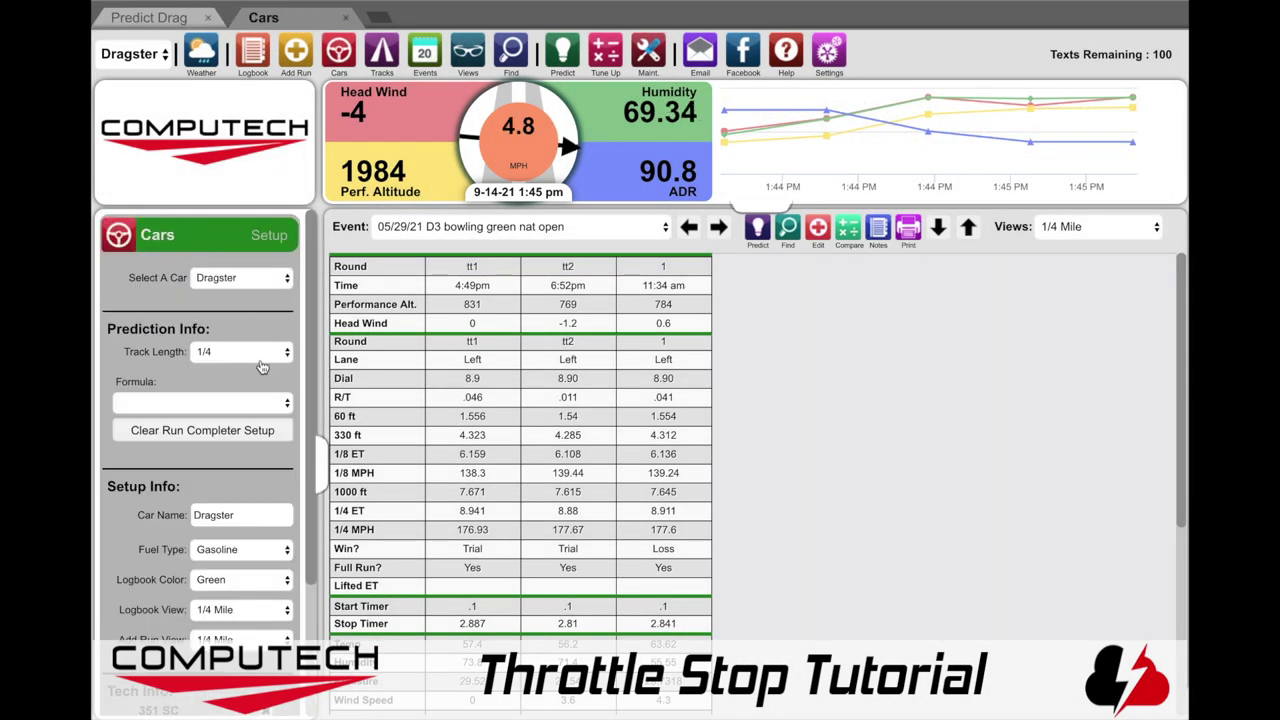
left_click(200, 402)
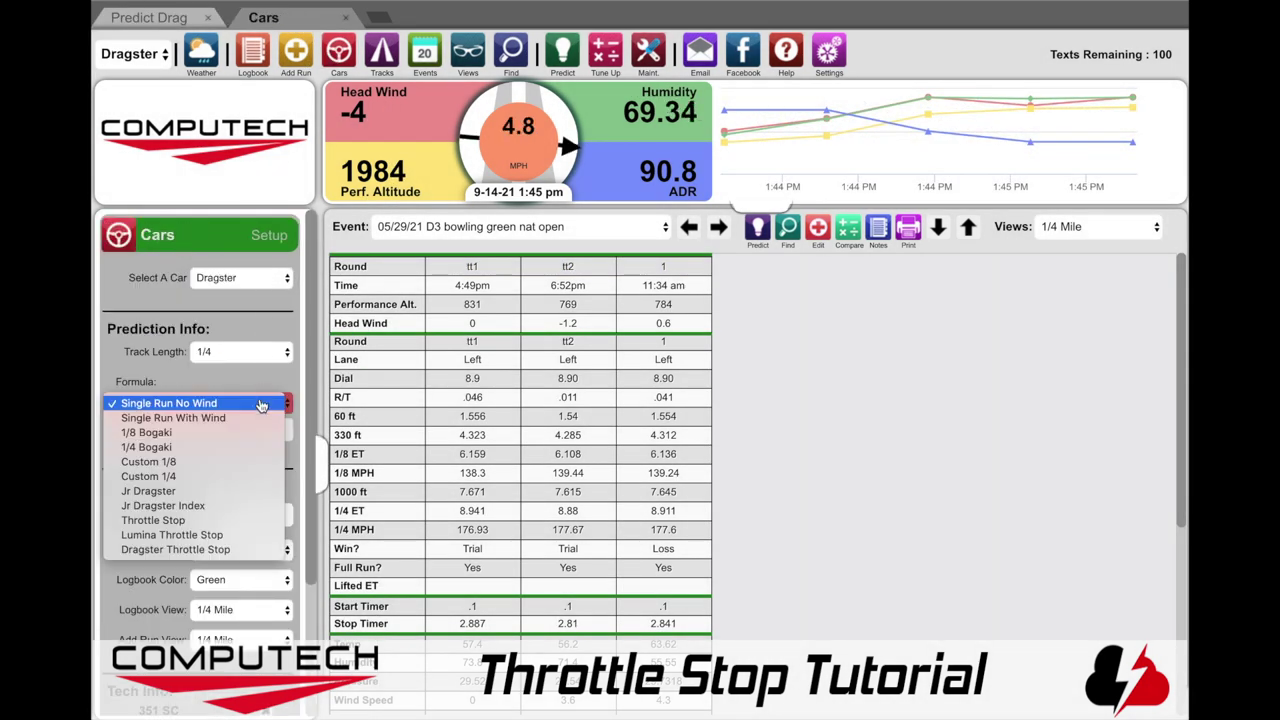
left_click(188, 520)
left_click(644, 476)
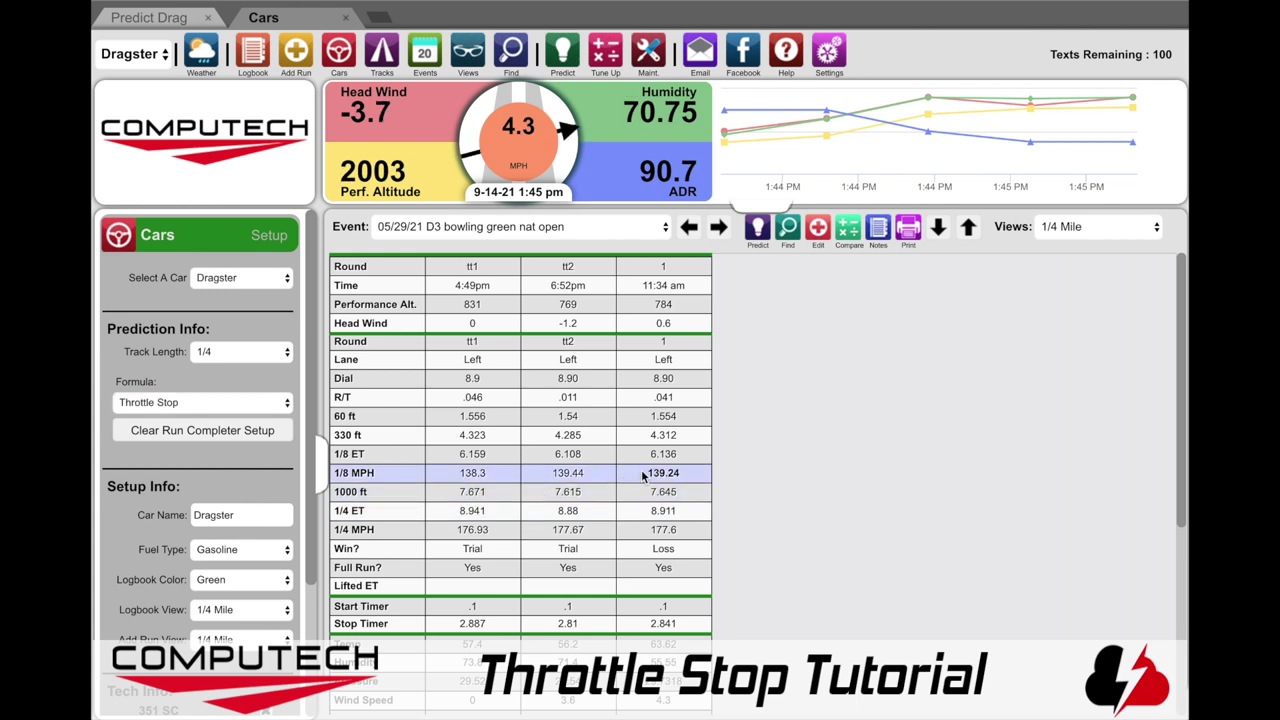
left_click(755, 232)
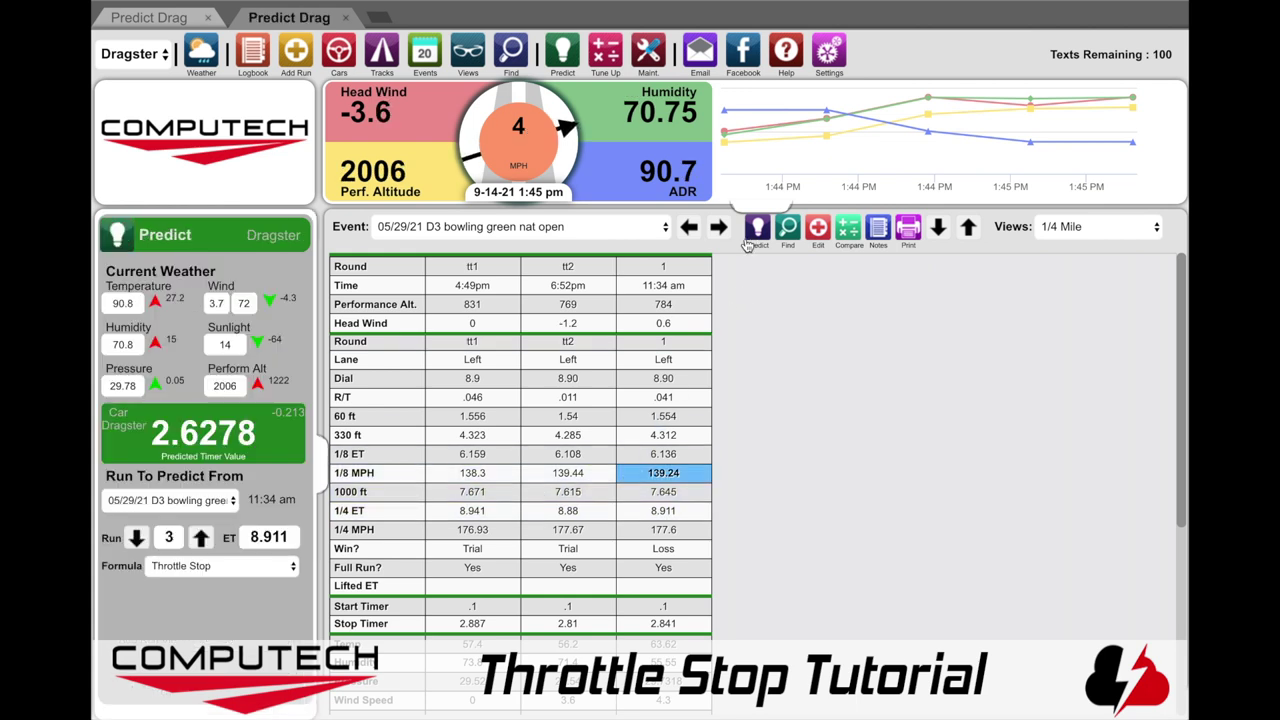